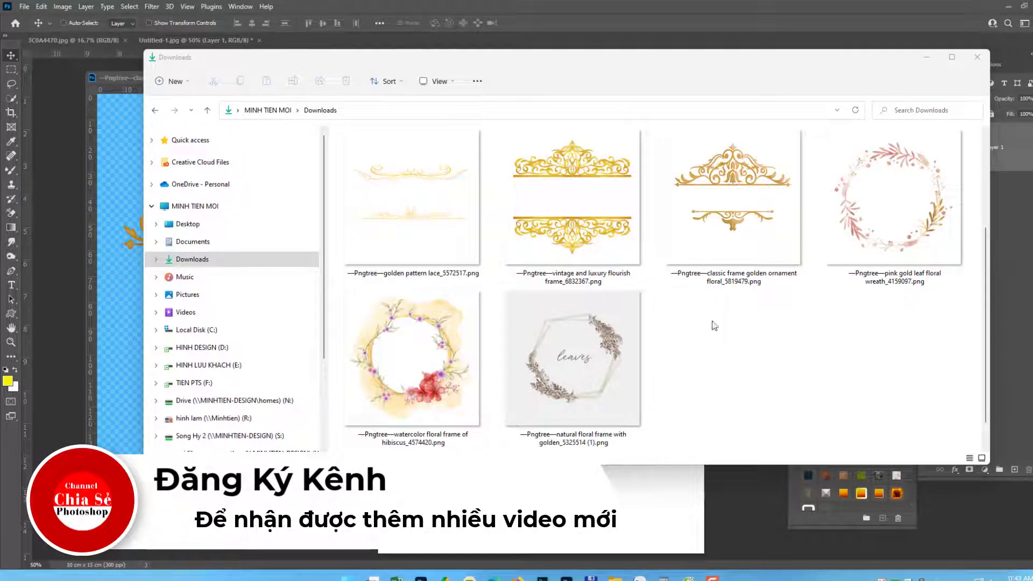
Drag the vintage and luxury flourish frame PNG from Downloads into Photoshop
scroll(775, 294, up, 3)
scroll(754, 286, down, 1)
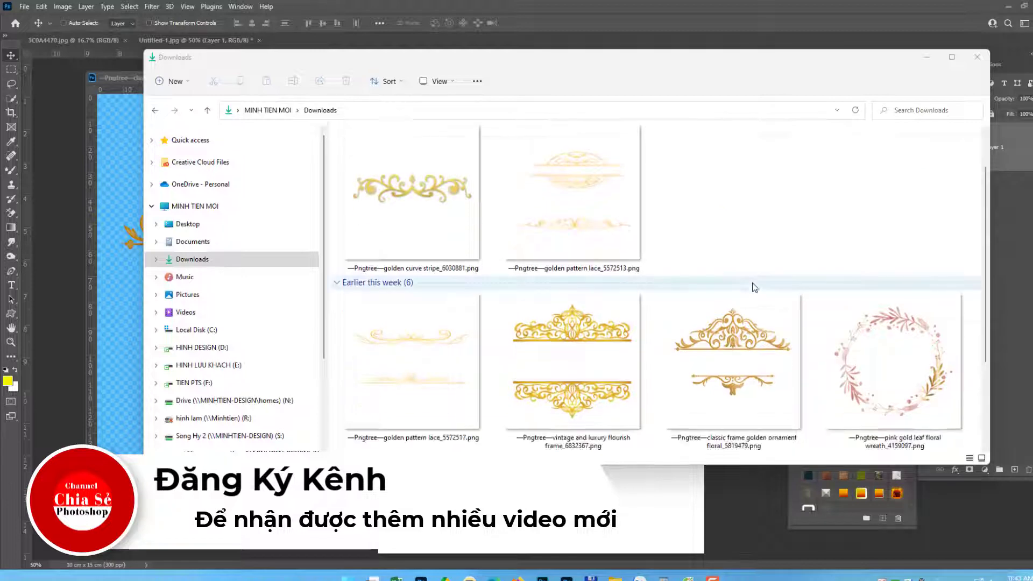
scroll(777, 345, down, 3)
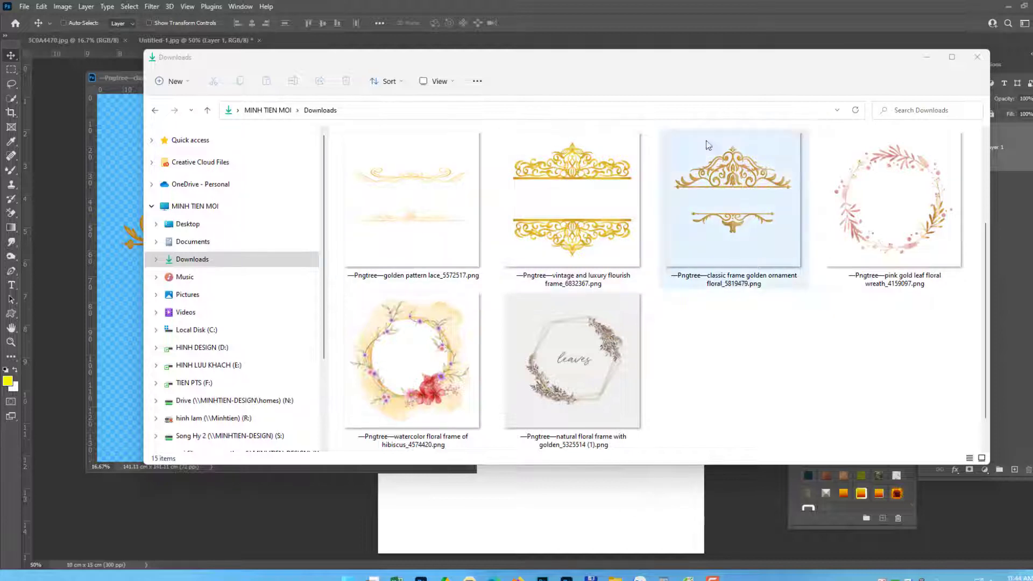
mouse_move(576, 164)
mouse_down()
mouse_move(586, 175)
mouse_move(408, 64)
mouse_up()
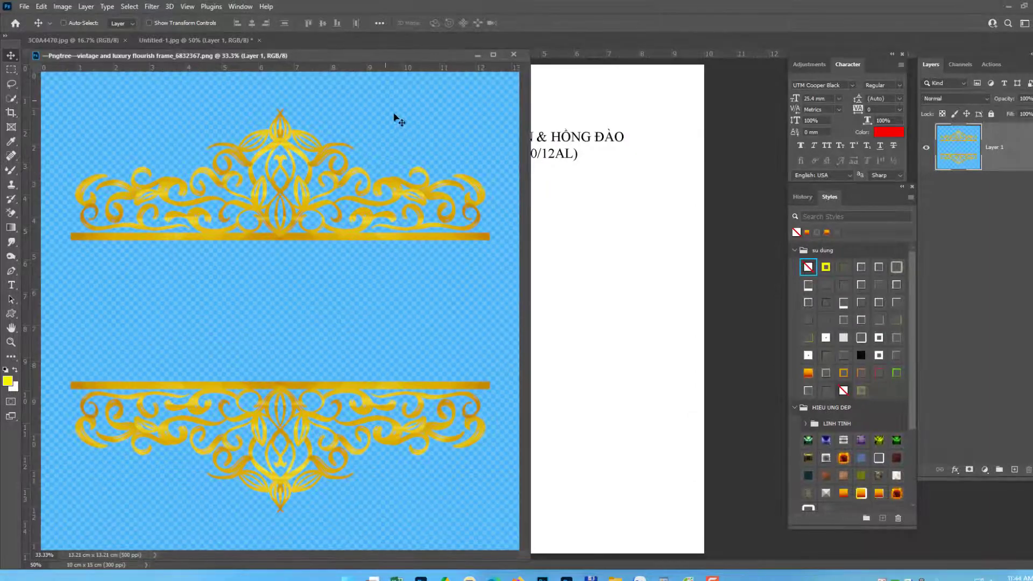
Zoom out on the flourish frame and load Layer 1's gold ornament pixels as a selection
scroll(326, 293, down, 1)
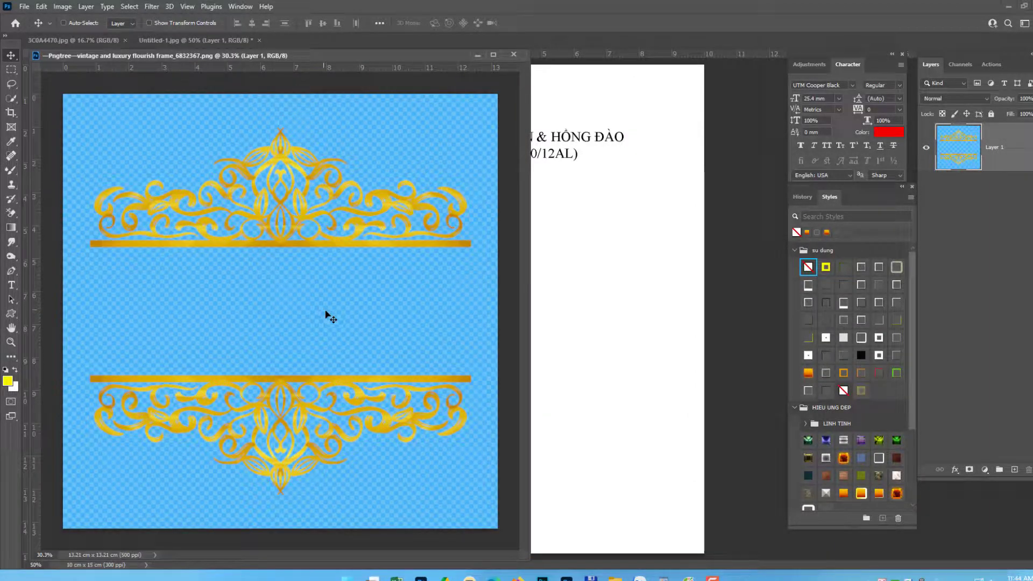
scroll(467, 263, down, 1)
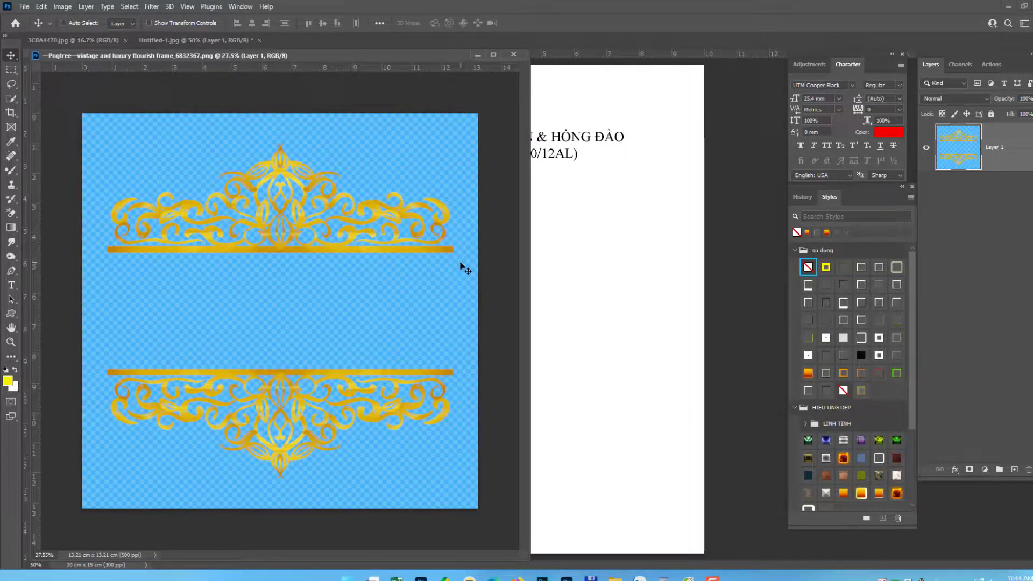
click(402, 195)
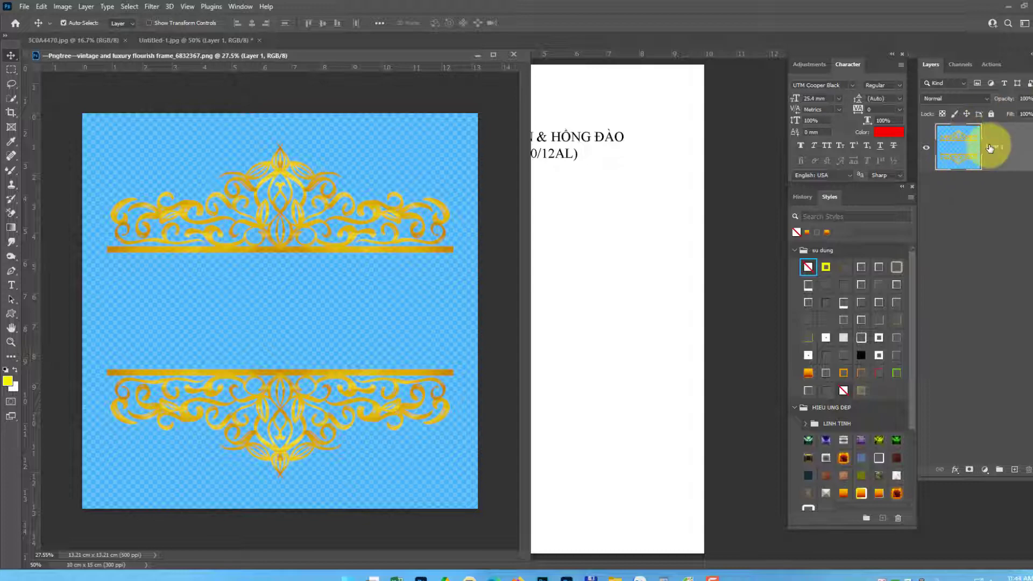
ctrl+click(970, 157)
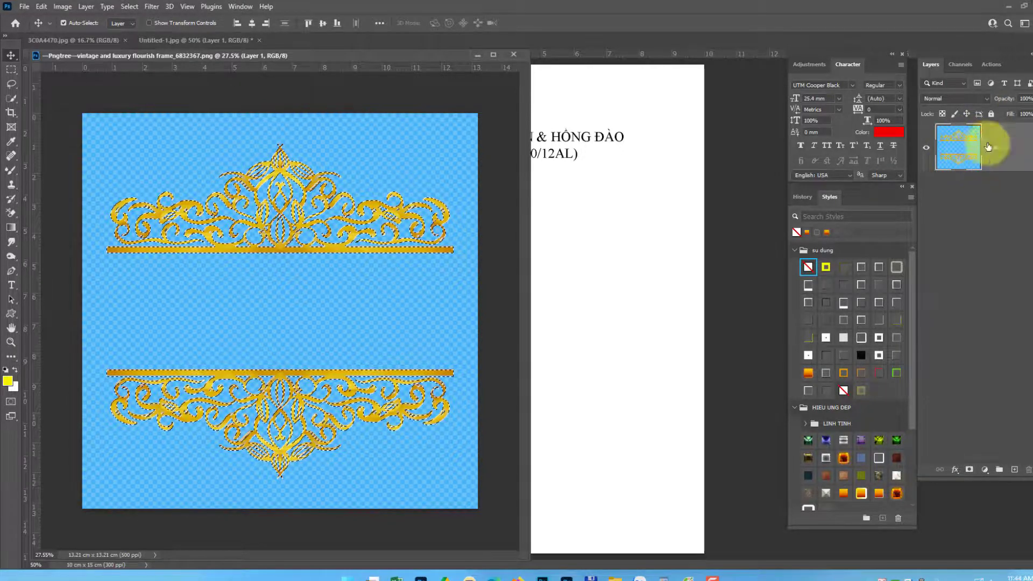
scroll(338, 254, up, 1)
scroll(339, 250, up, 1)
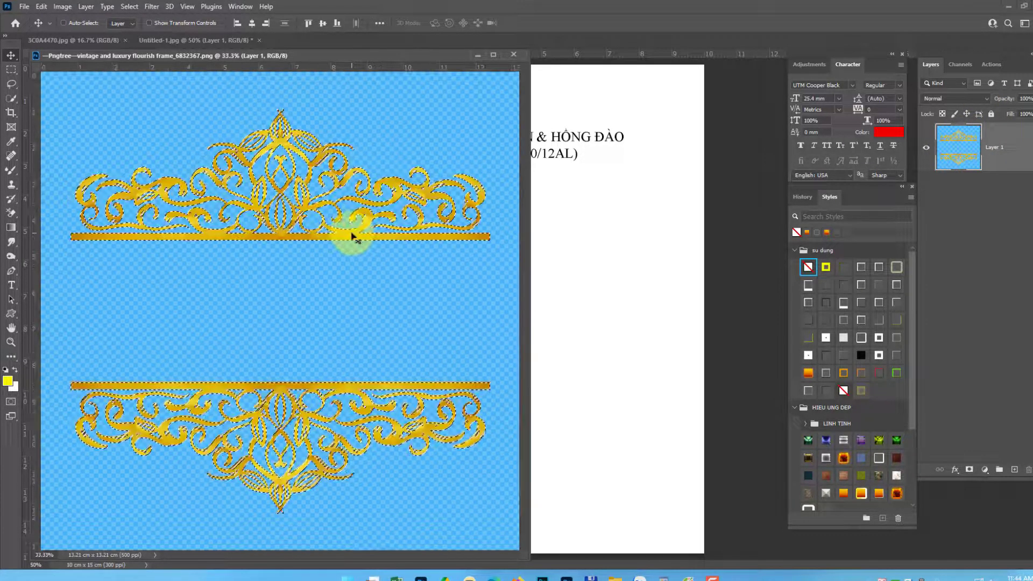
scroll(347, 231, down, 2)
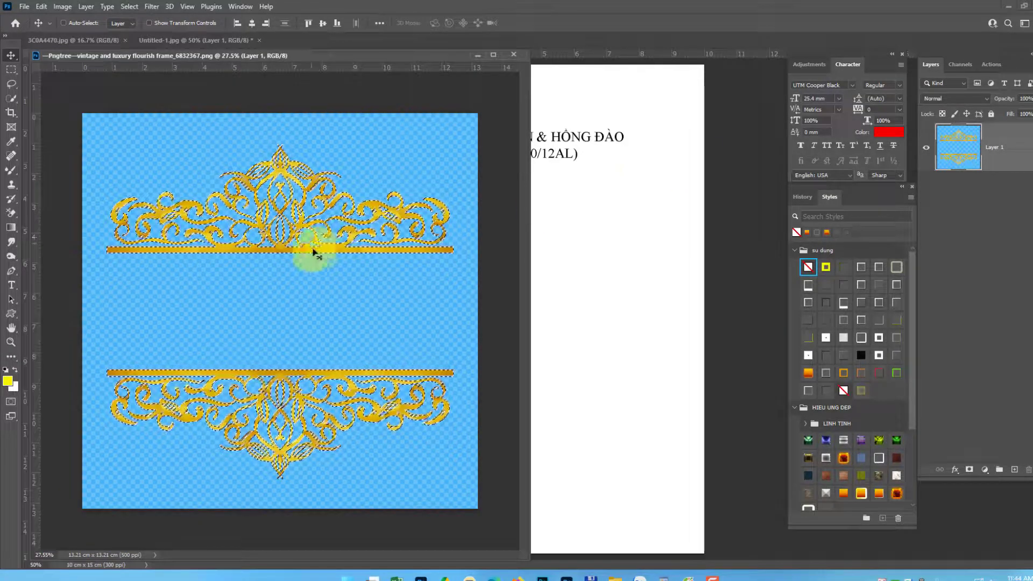
Convert the ornament selection into a work path at 2.0 tolerance
click(10, 70)
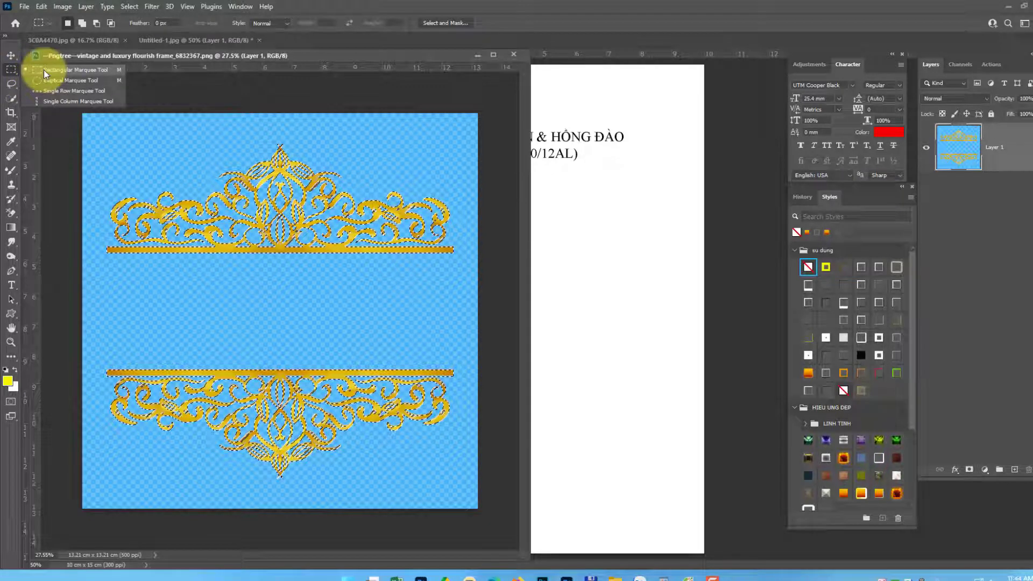
click(45, 74)
right_click(295, 221)
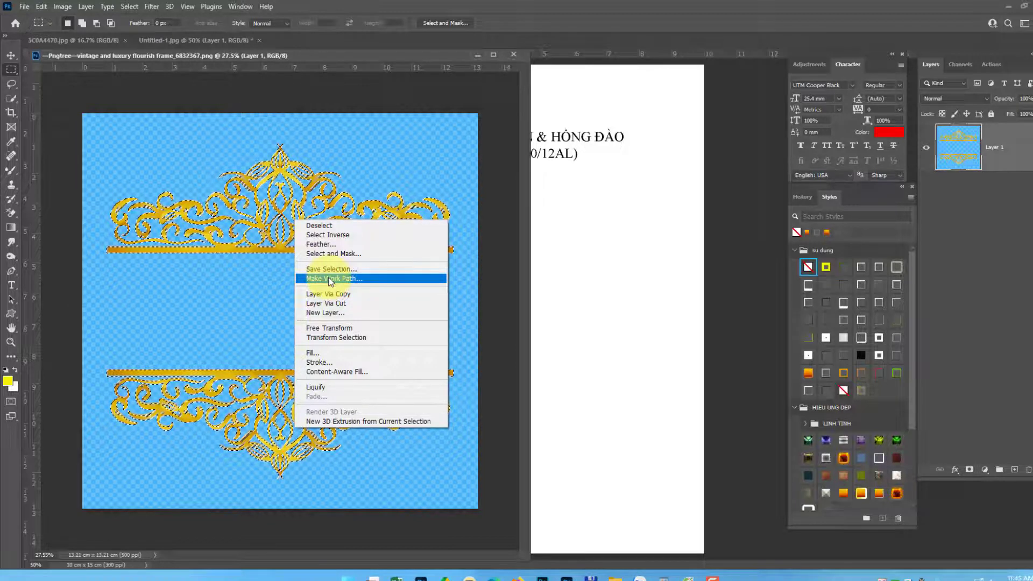
click(329, 280)
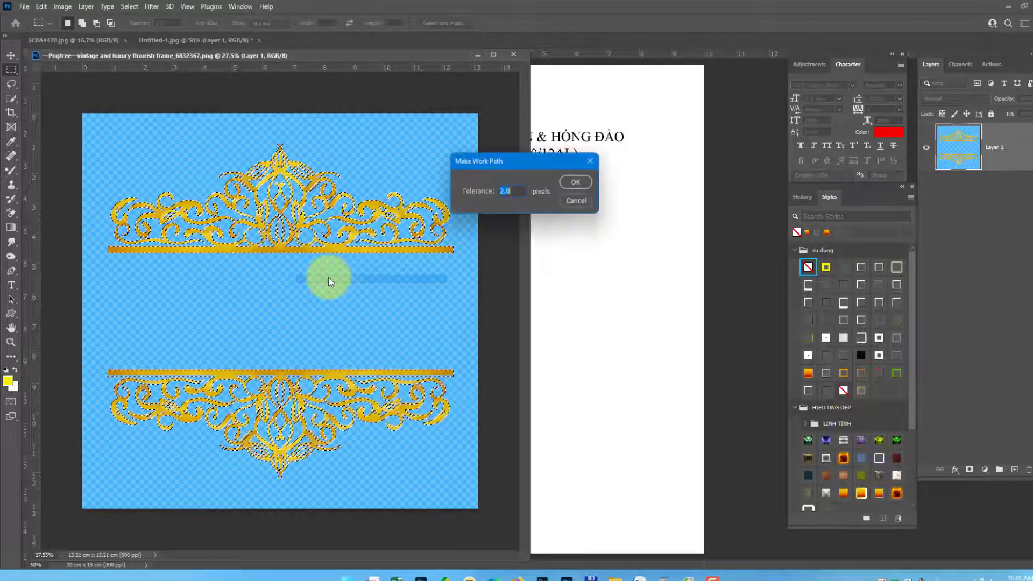
click(574, 186)
Switch to the Pen tool and bring up the ornament path's context menu
scroll(323, 237, up, 2)
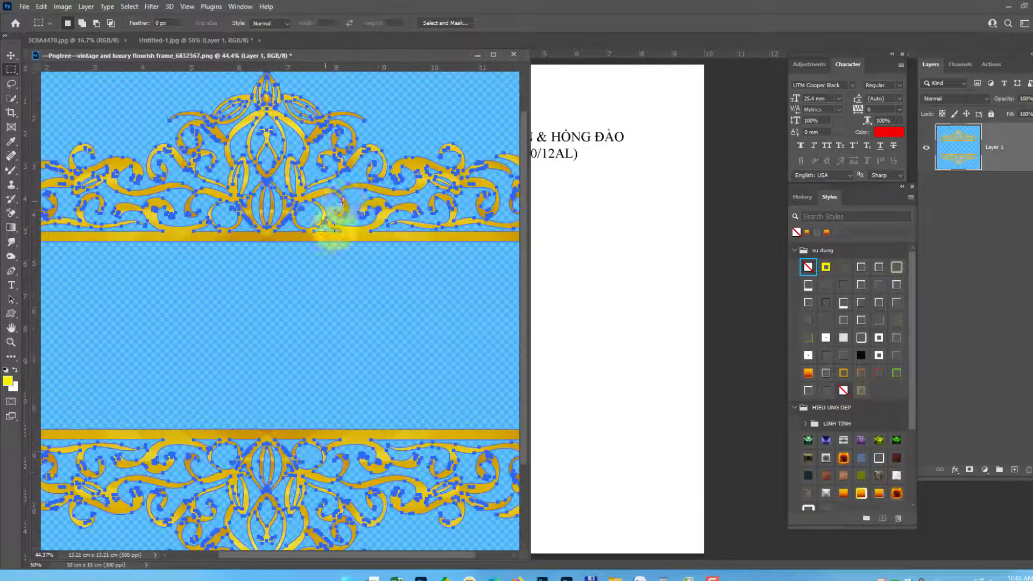
scroll(344, 204, up, 3)
scroll(392, 216, down, 5)
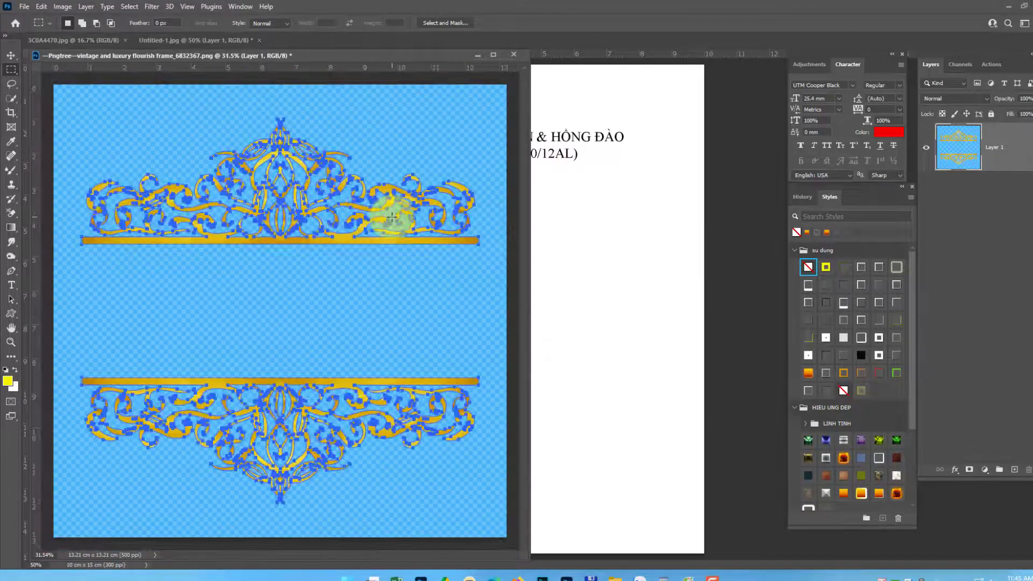
scroll(369, 216, down, 2)
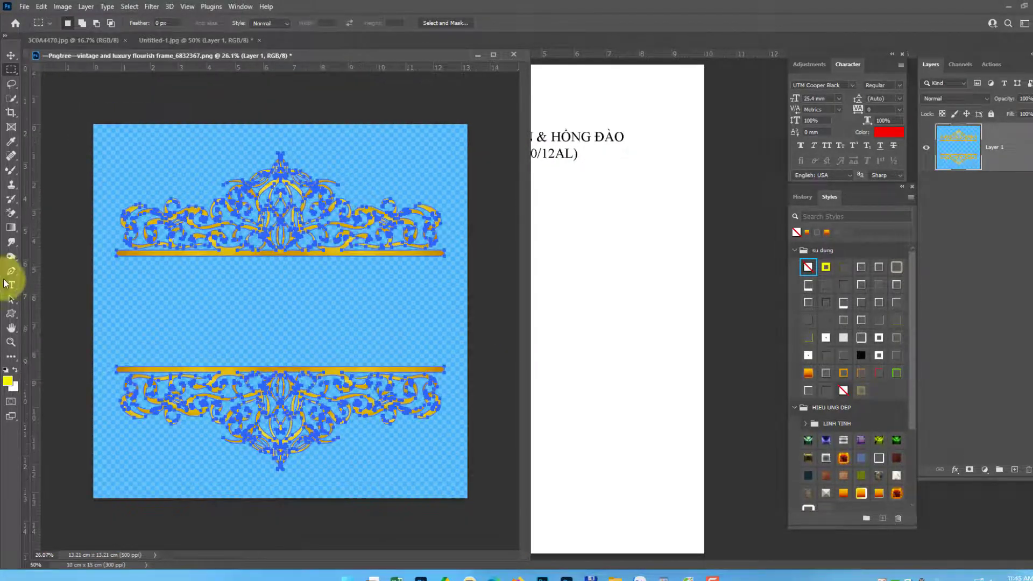
click(11, 272)
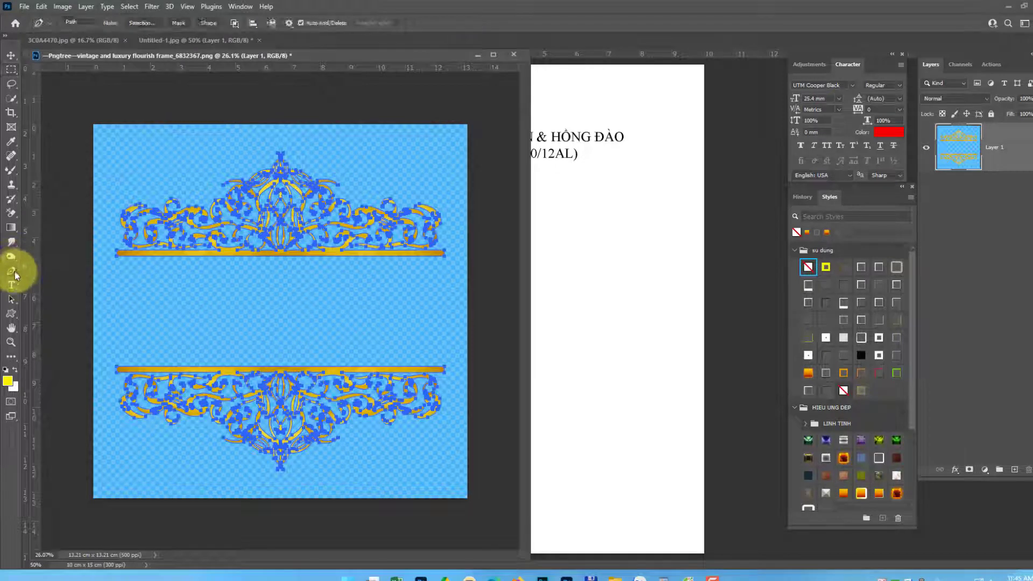
right_click(292, 234)
Define the ornament path as the custom shape 'Shape 1449'
click(324, 277)
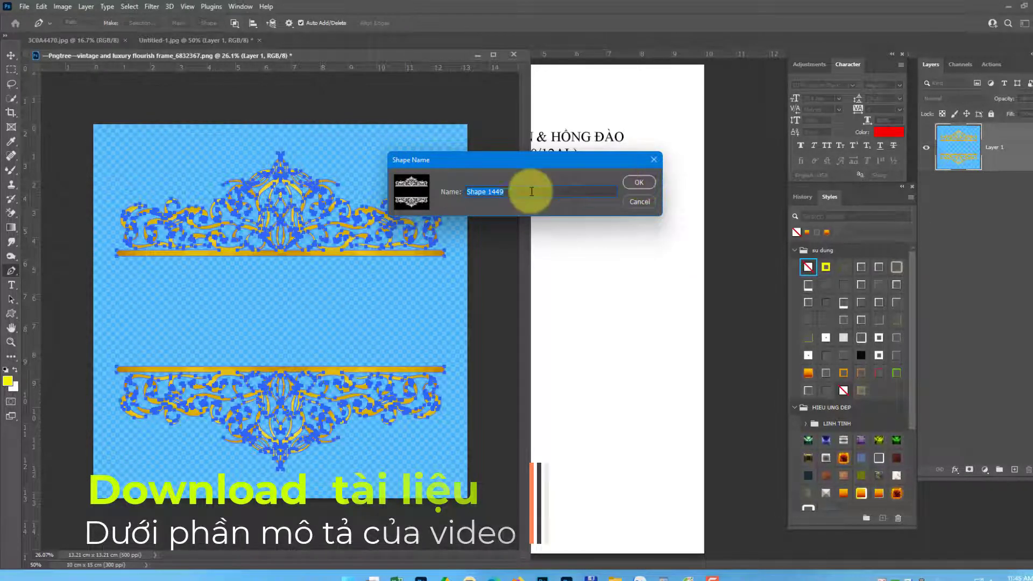
click(633, 183)
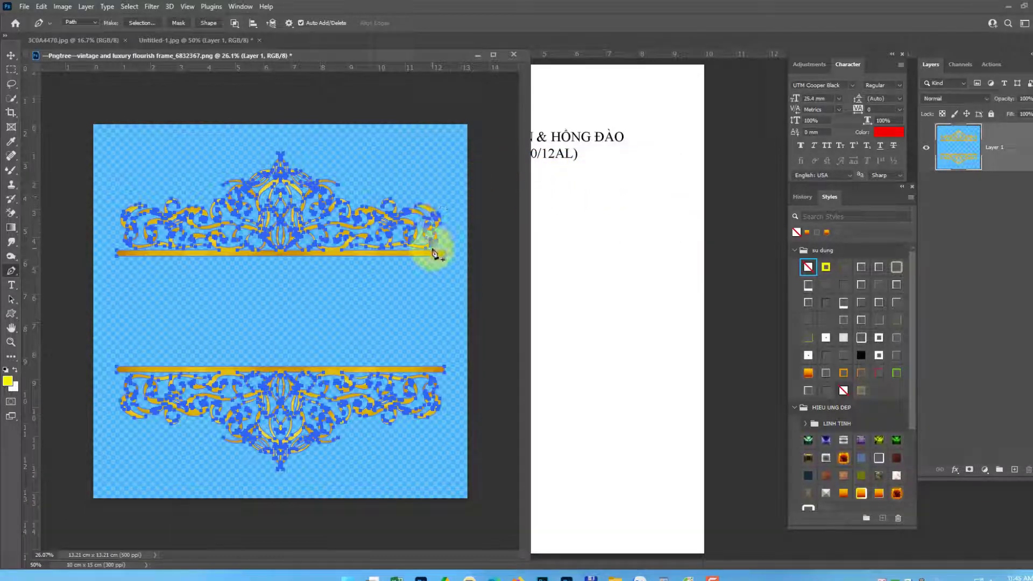
scroll(281, 312, up, 1)
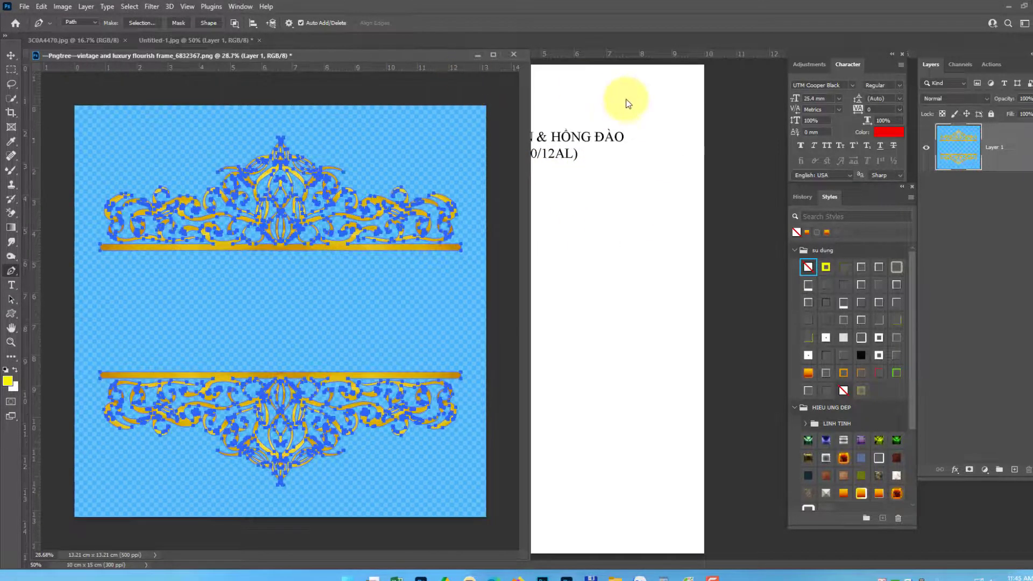
Bring the Untitled-1 invitation page to the front, moving the ornament image windows aside
click(619, 89)
drag(394, 53, 232, 54)
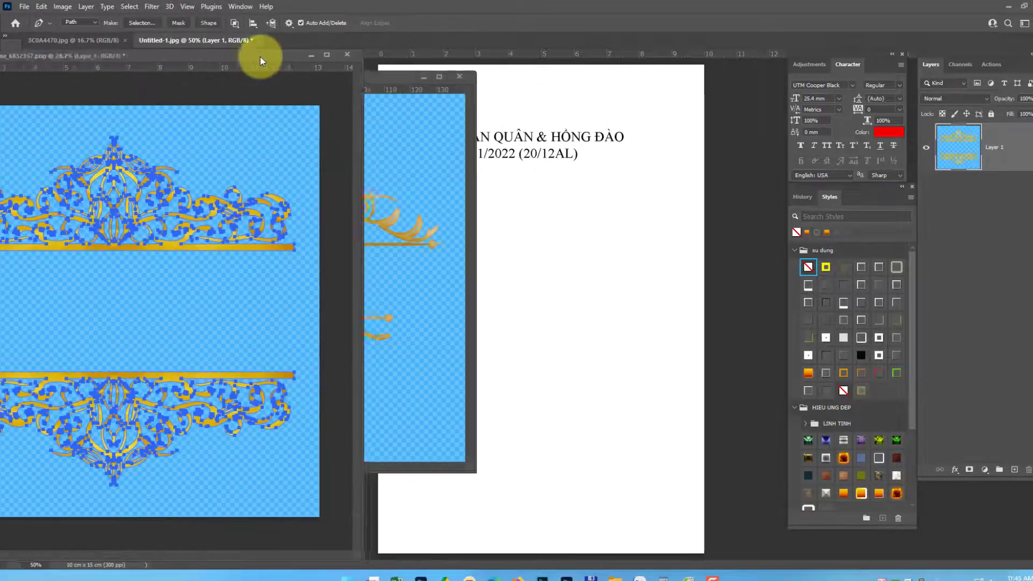
drag(415, 69, 304, 84)
click(310, 76)
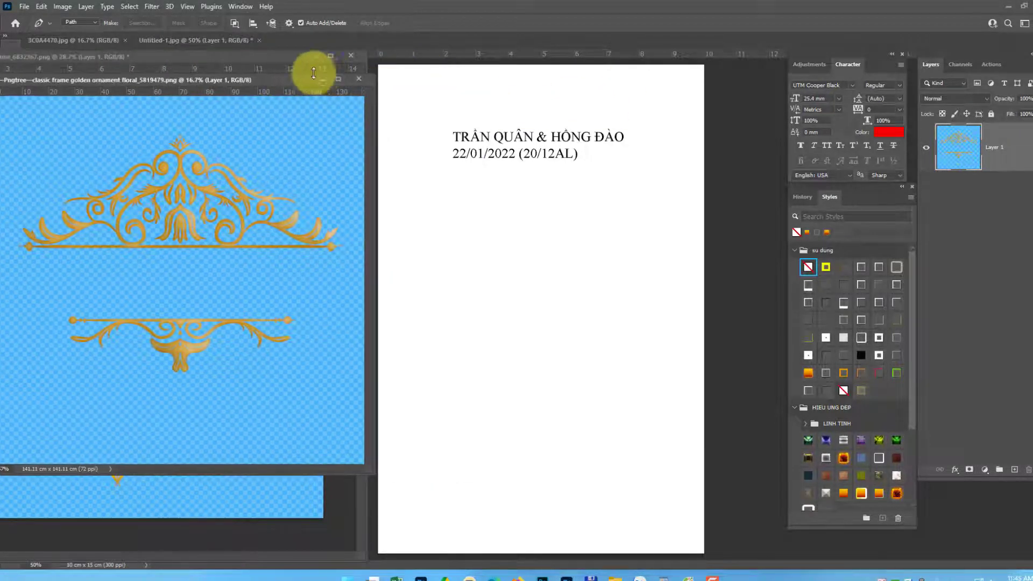
click(586, 151)
scroll(585, 152, up, 1)
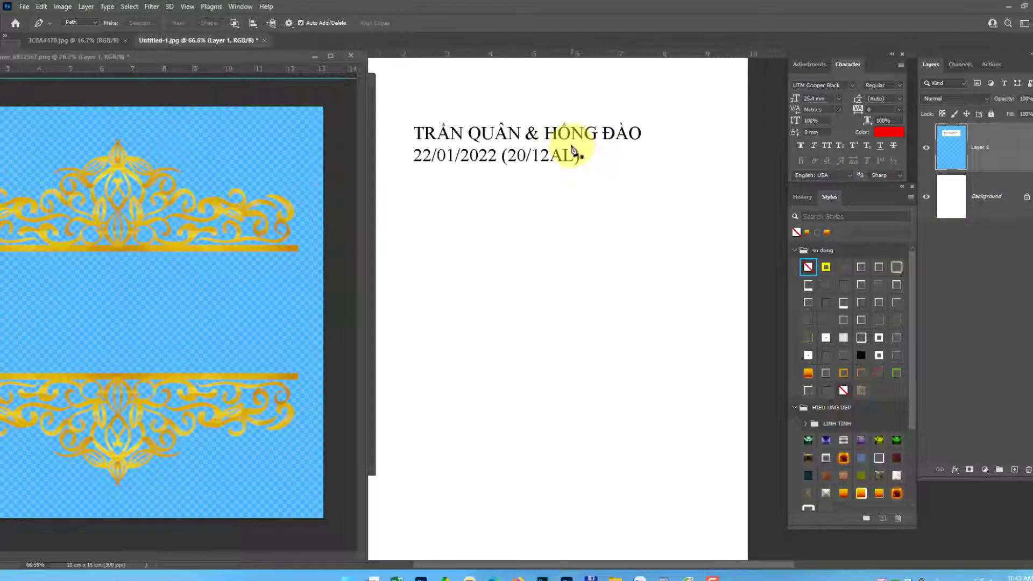
scroll(578, 154, down, 2)
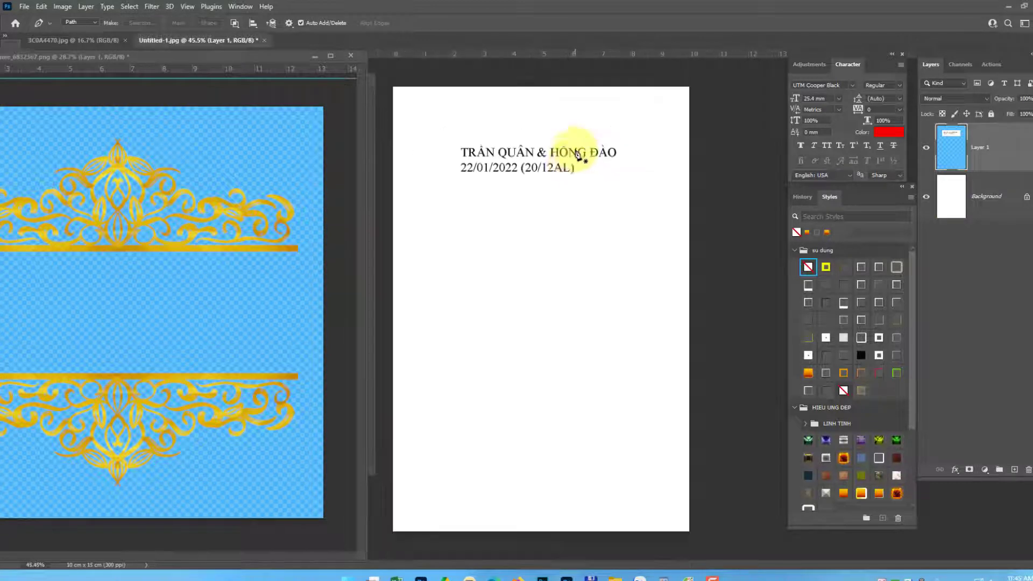
Dismiss the path menu on the invitation page and select the shape tools
right_click(568, 239)
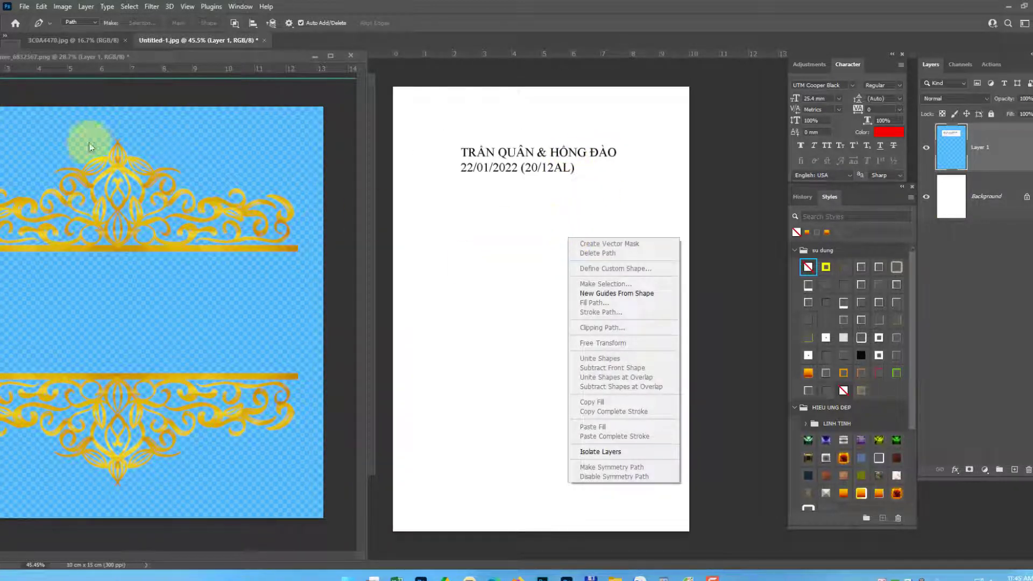
right_click(513, 200)
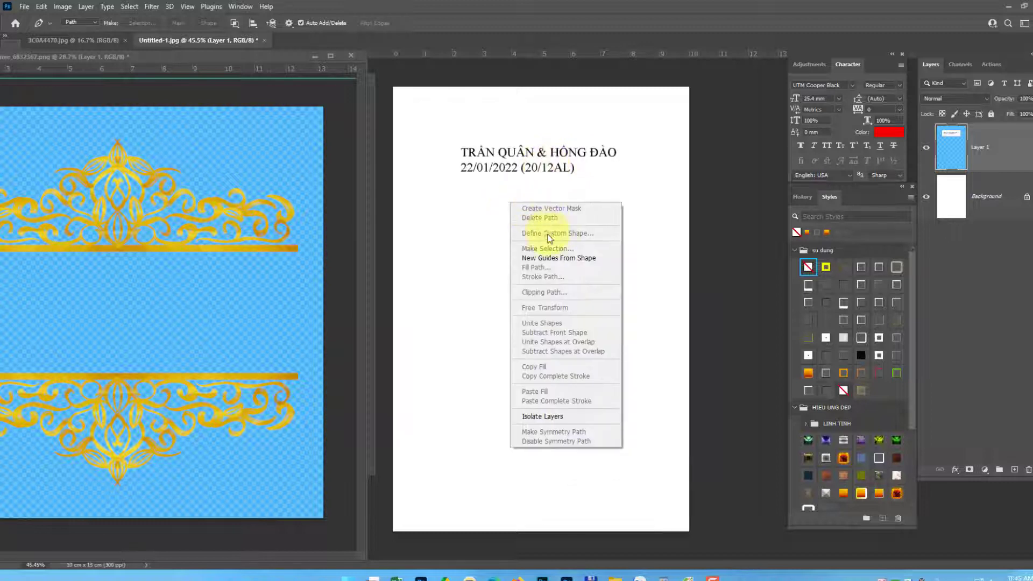
click(531, 186)
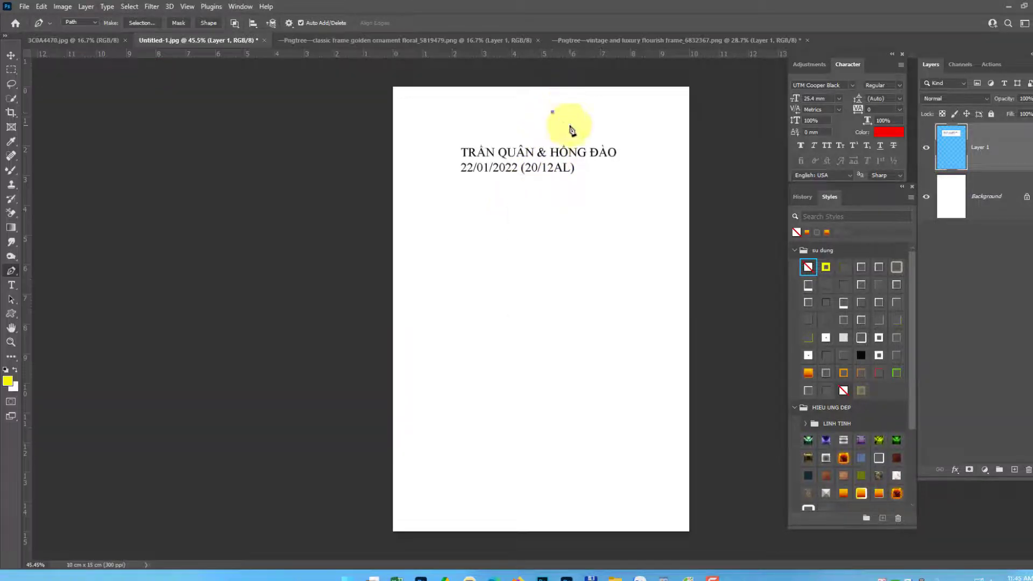
click(11, 316)
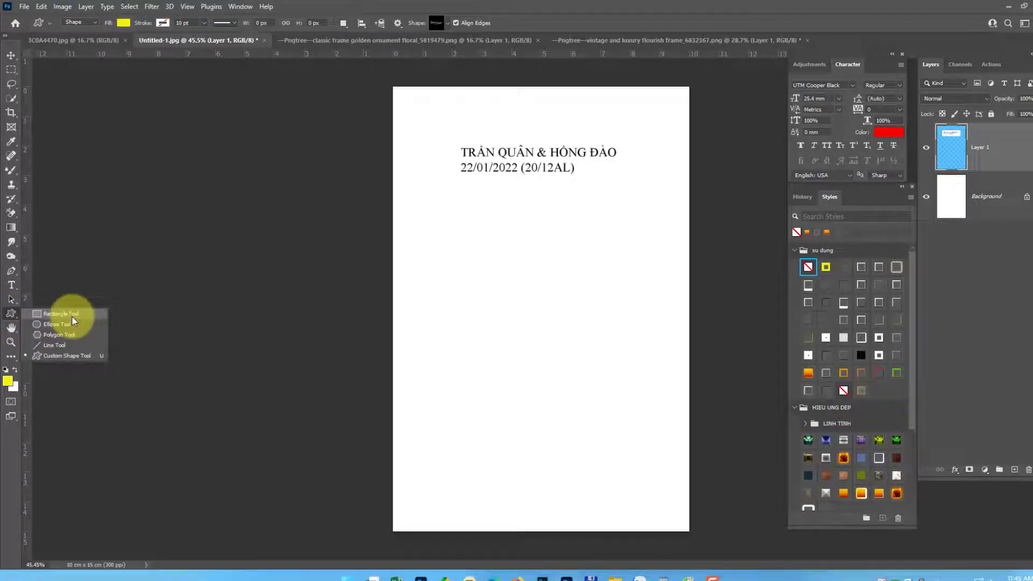
Draw the Shape 1449 ornament below the names and date with the Custom Shape Tool
click(83, 356)
right_click(486, 246)
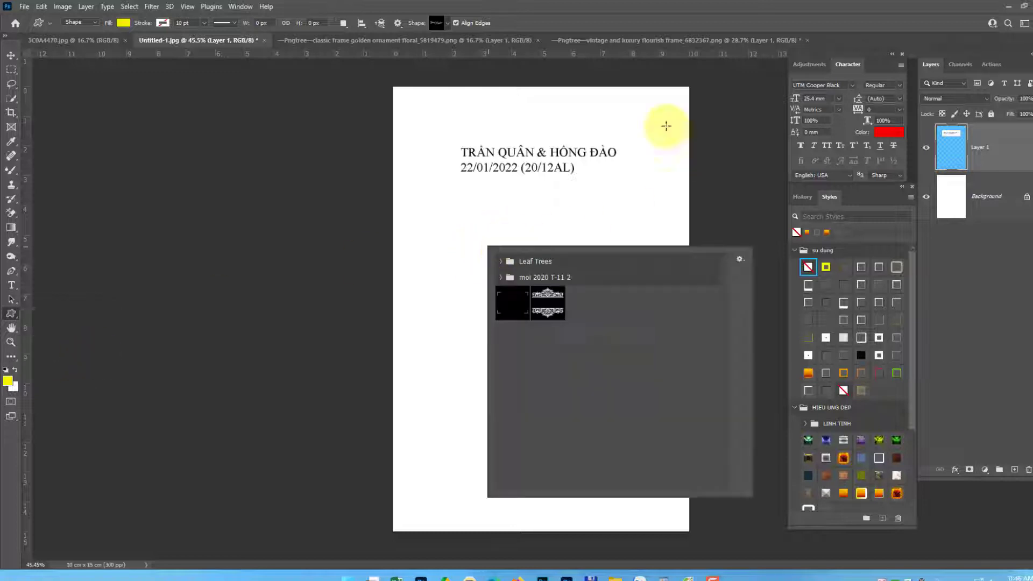
click(560, 295)
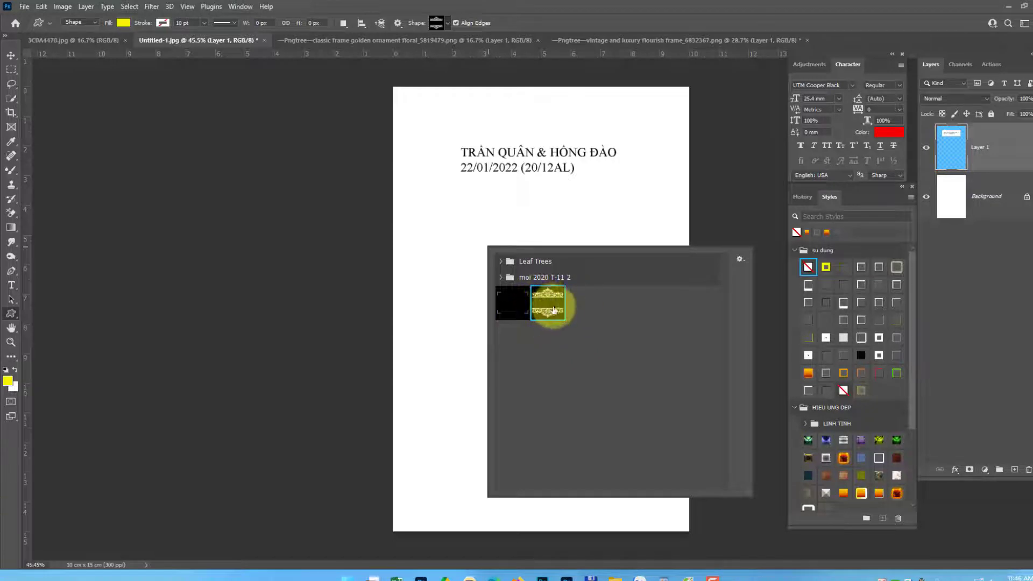
drag(500, 225, 569, 278)
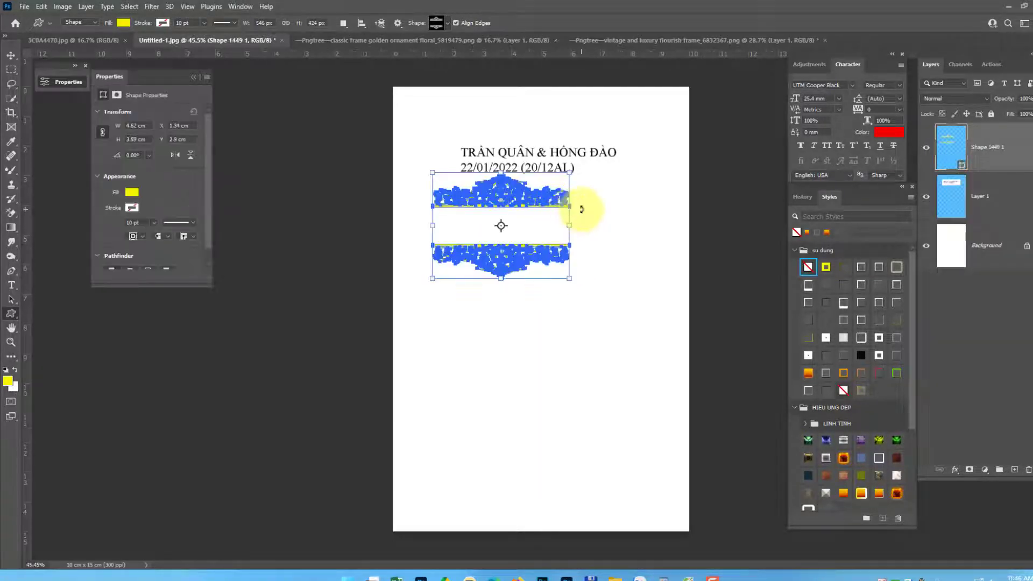
Set the foreground colour to near-black
key(v)
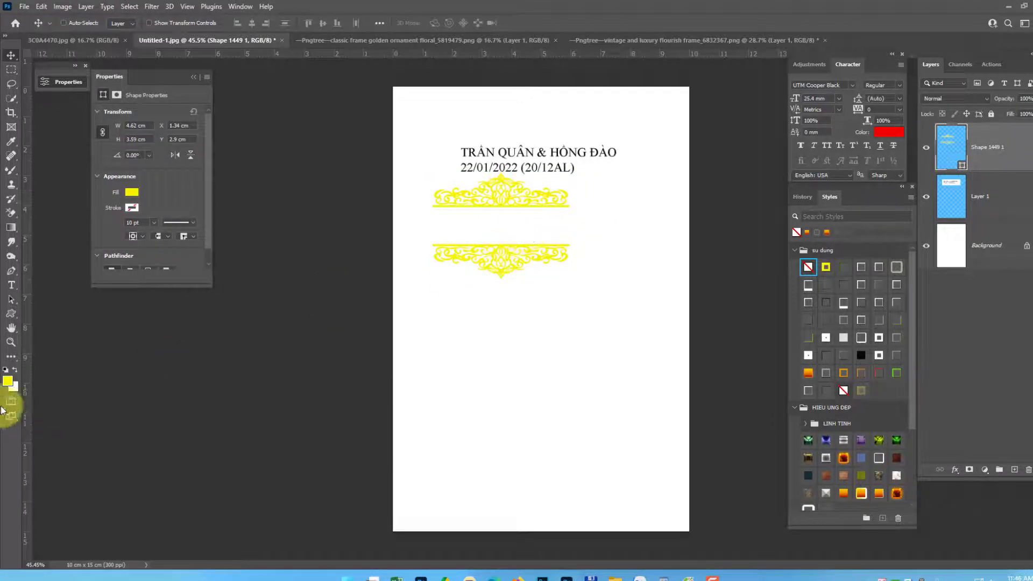
click(8, 382)
click(734, 461)
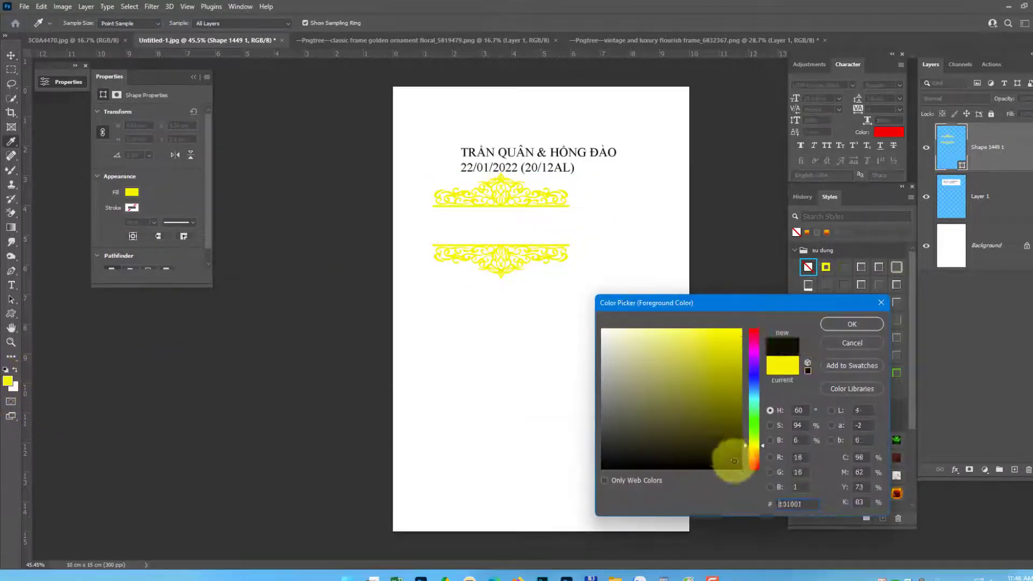
key(Return)
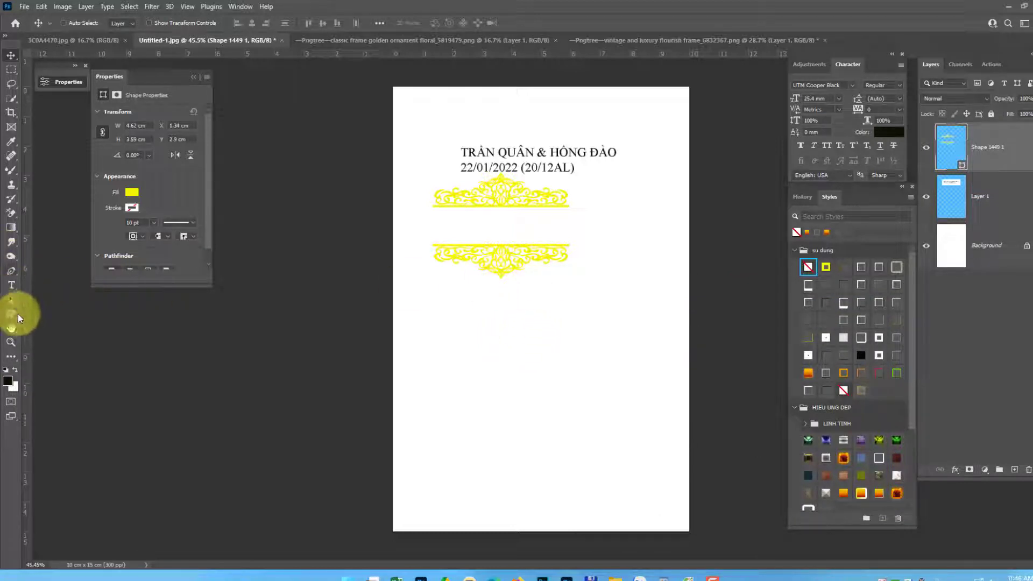
Duplicate the ornament lower on the invitation page
drag(13, 312, 81, 356)
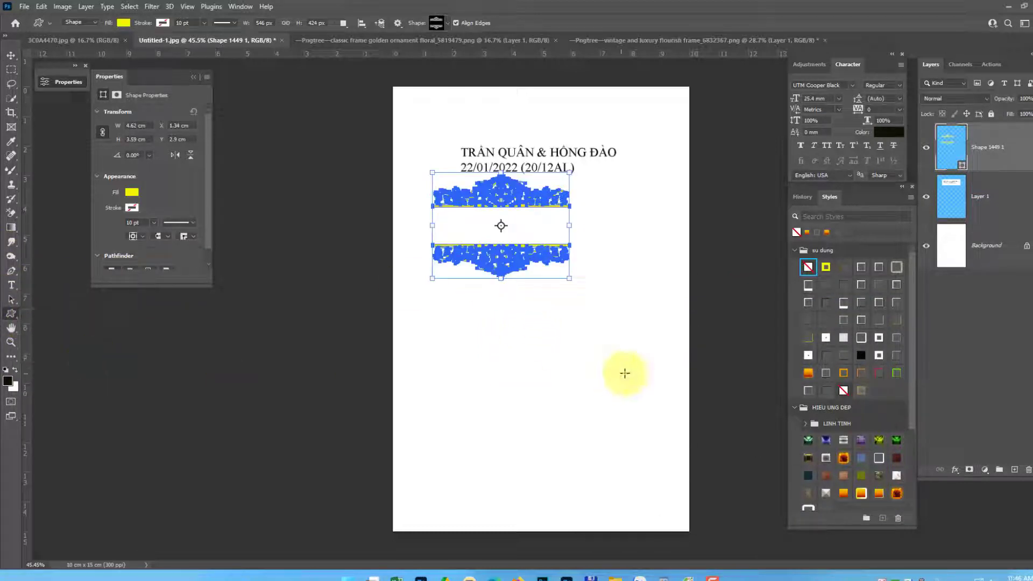
drag(569, 274, 595, 381)
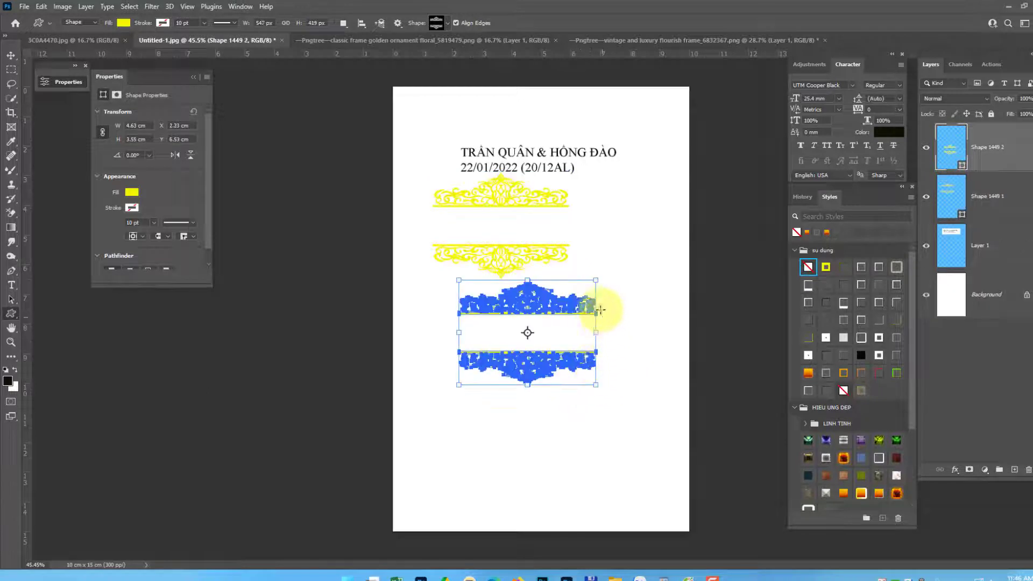
key(v)
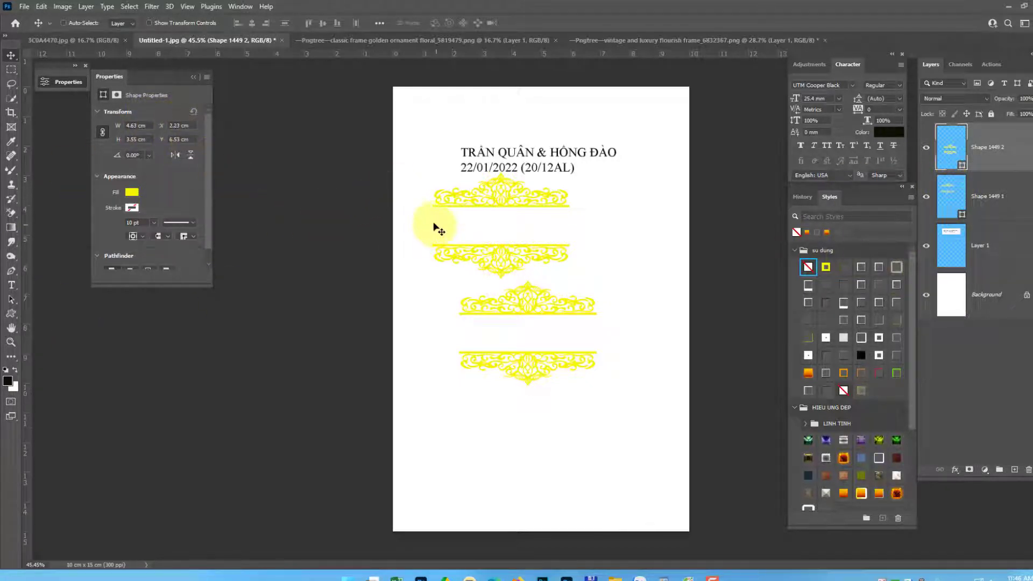
key(u)
Give the duplicated ornament a black fill
click(123, 22)
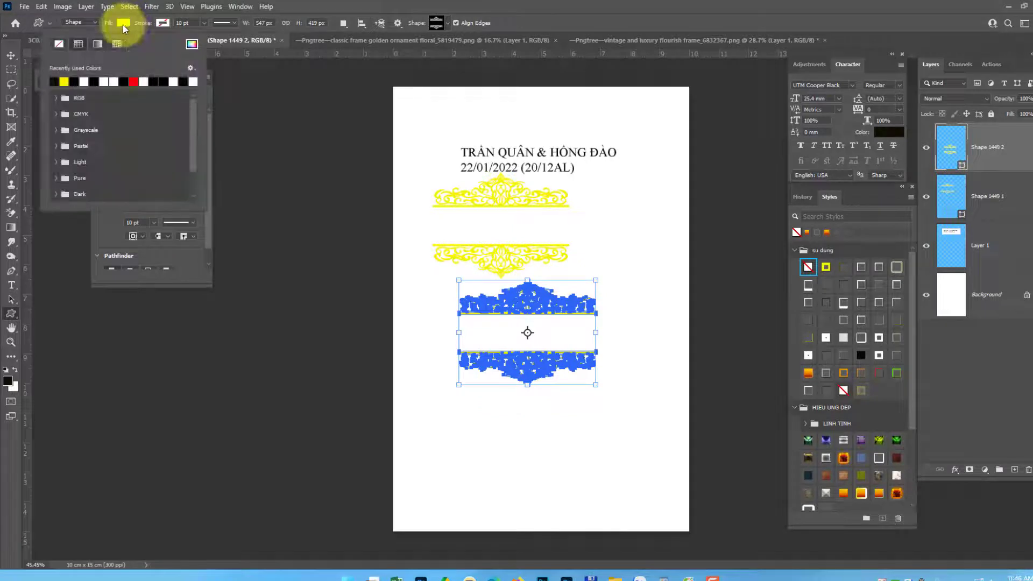
click(163, 81)
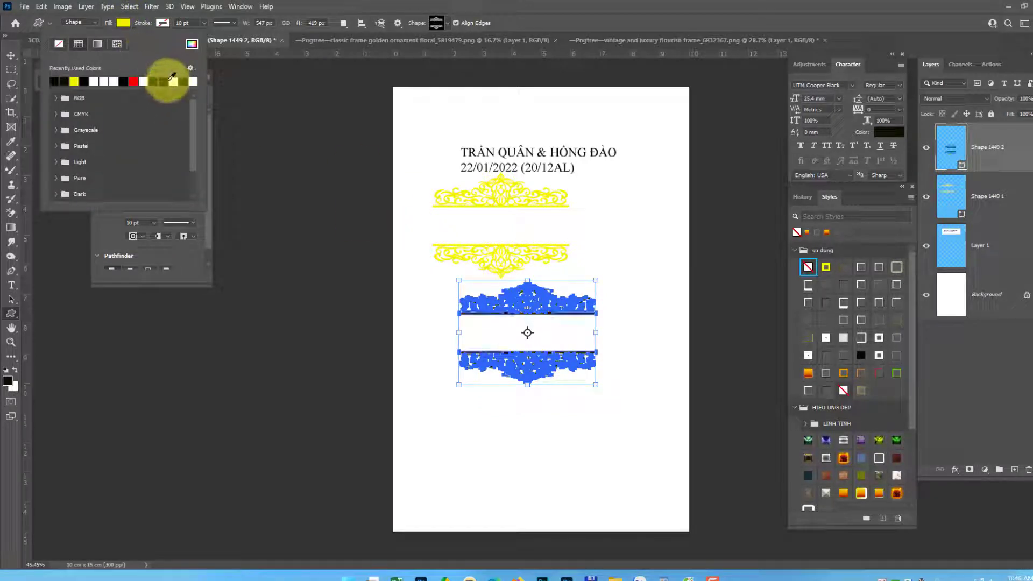
click(525, 250)
click(640, 290)
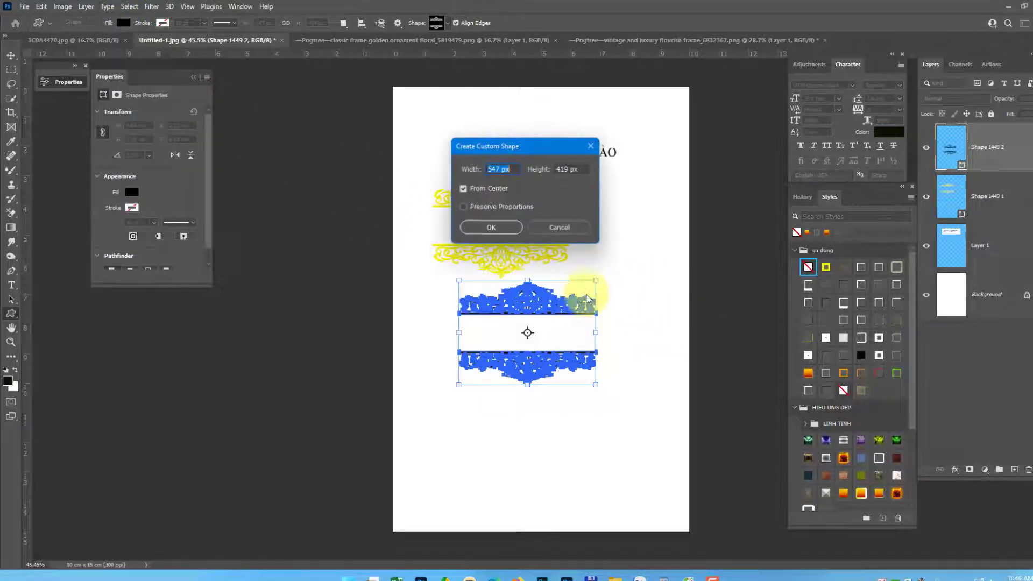
key(Escape)
key(v)
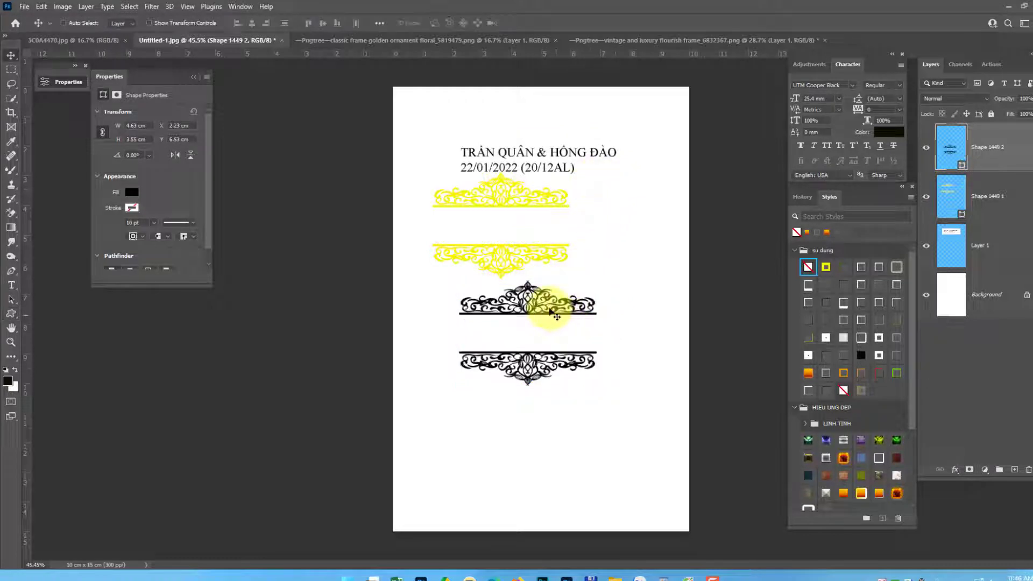
Move the black ornaments up around the names and date
drag(563, 320, 582, 272)
scroll(565, 301, up, 5)
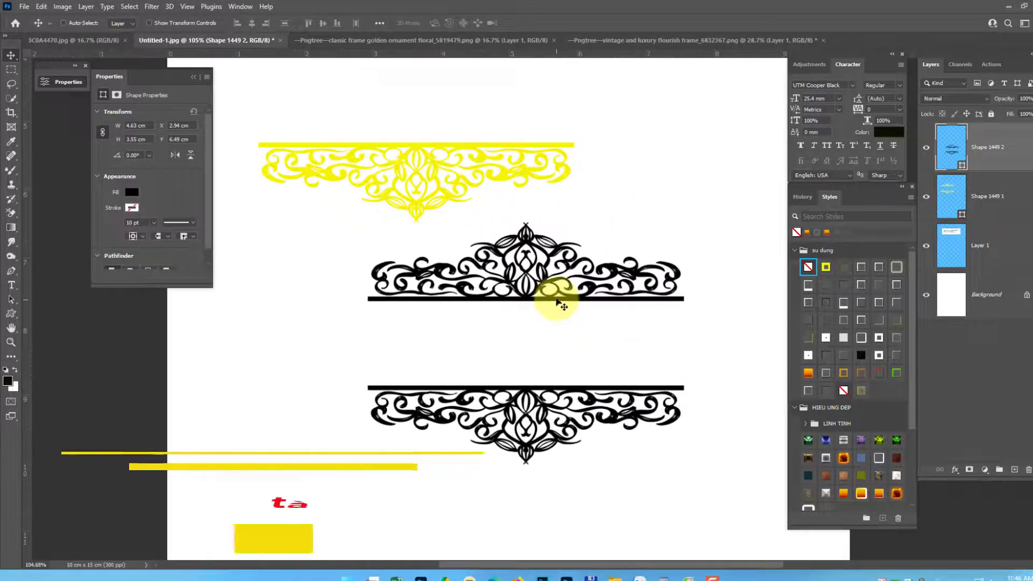
scroll(585, 264, down, 5)
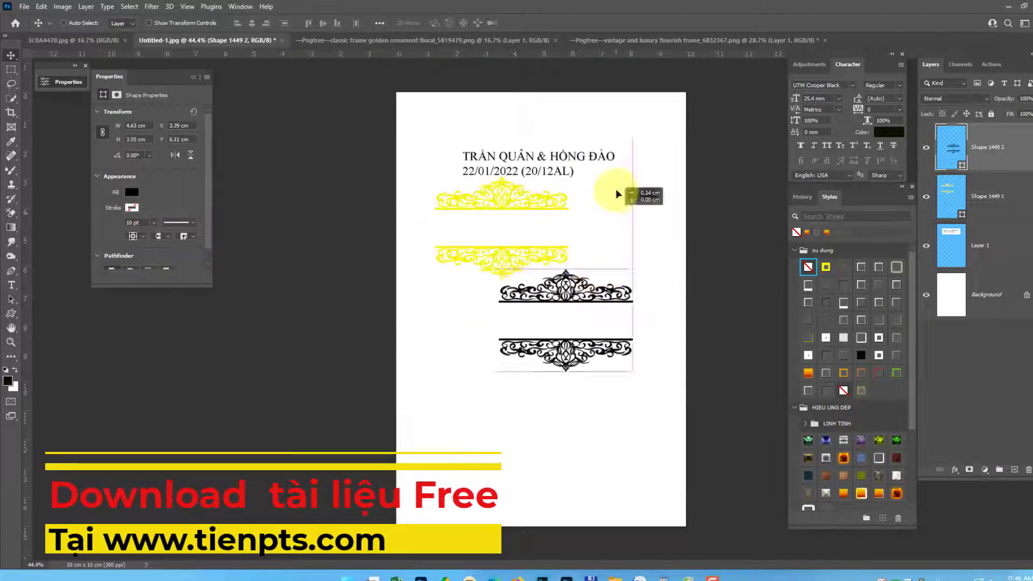
mouse_move(582, 272)
mouse_down()
mouse_move(543, 142)
mouse_move(557, 142)
mouse_up()
Delete the yellow Shape 1449 1 layer and centre the black ornaments over the names
click(963, 190)
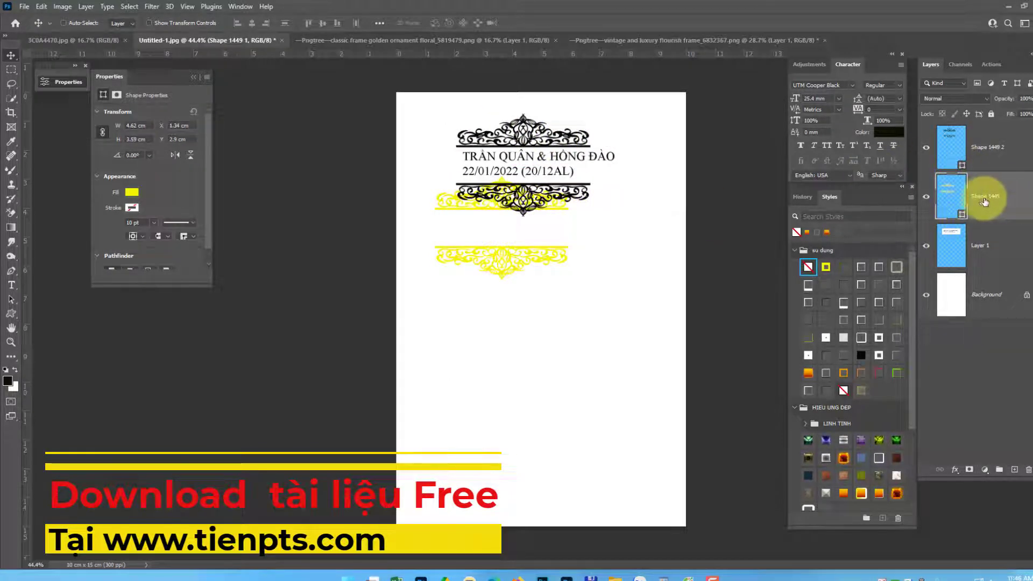
key(Delete)
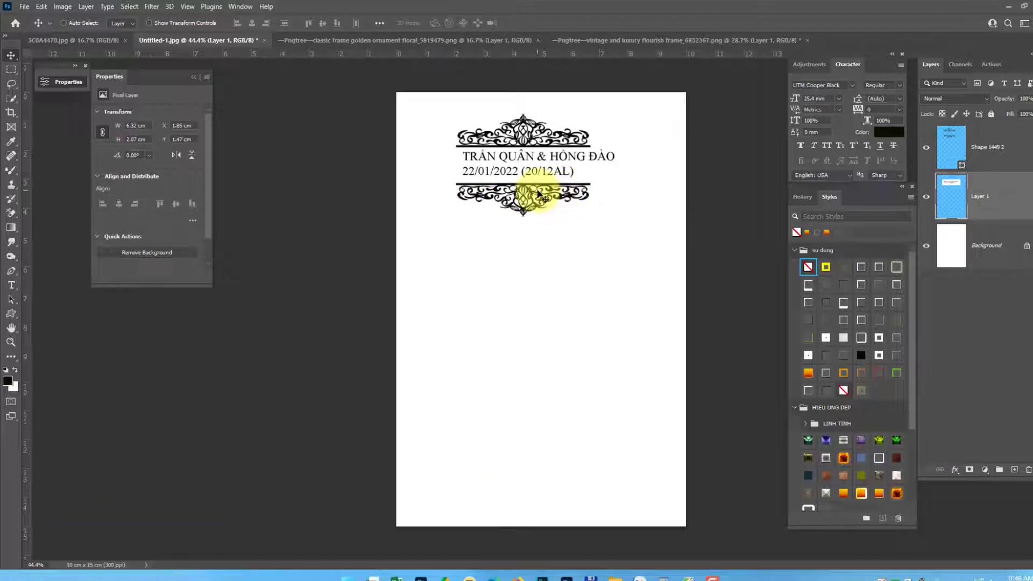
right_click(538, 193)
click(980, 148)
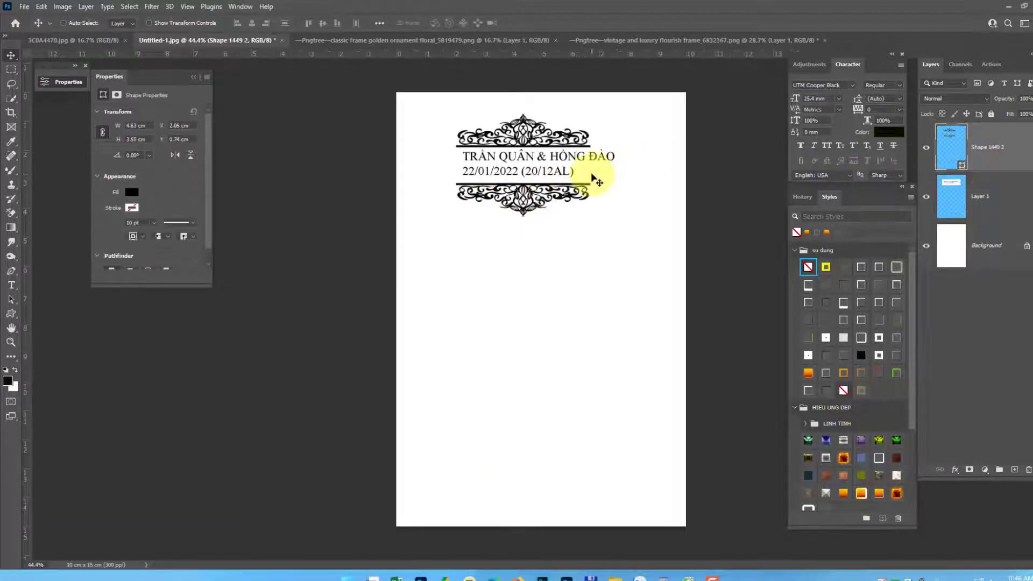
drag(593, 176, 612, 175)
Switch to the classic golden ornament image document
scroll(553, 139, up, 3)
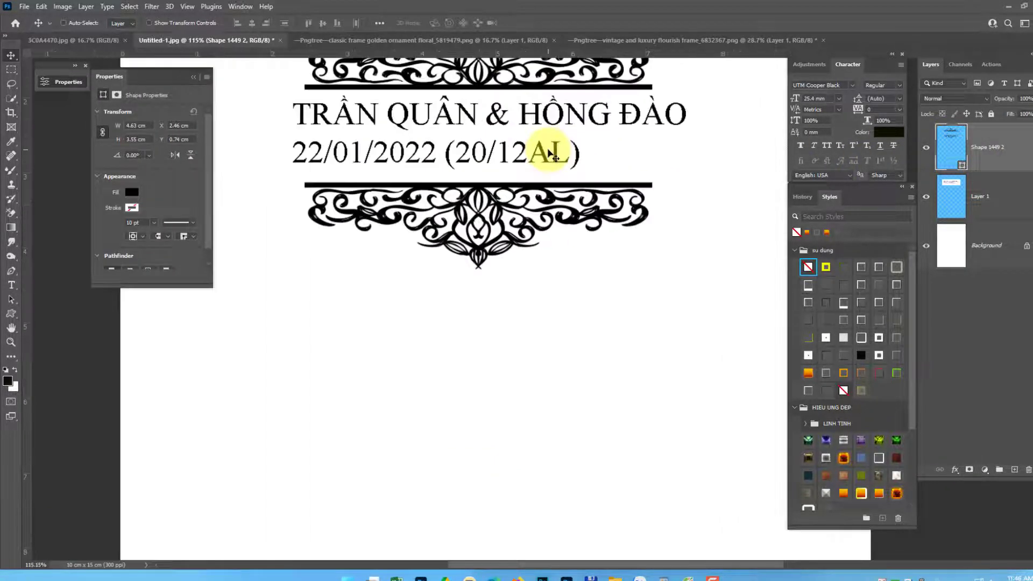
scroll(377, 118, down, 2)
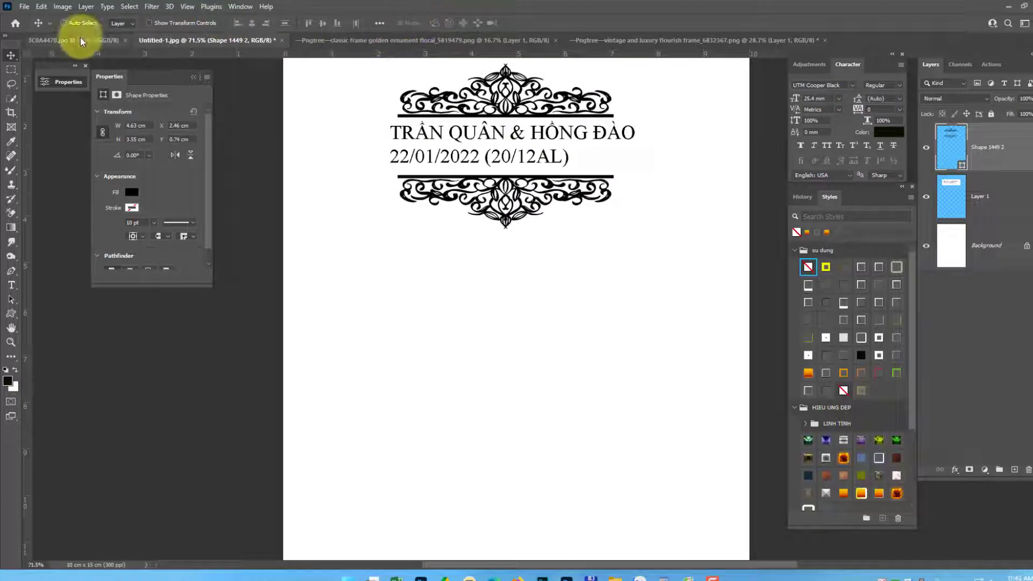
click(615, 38)
click(450, 38)
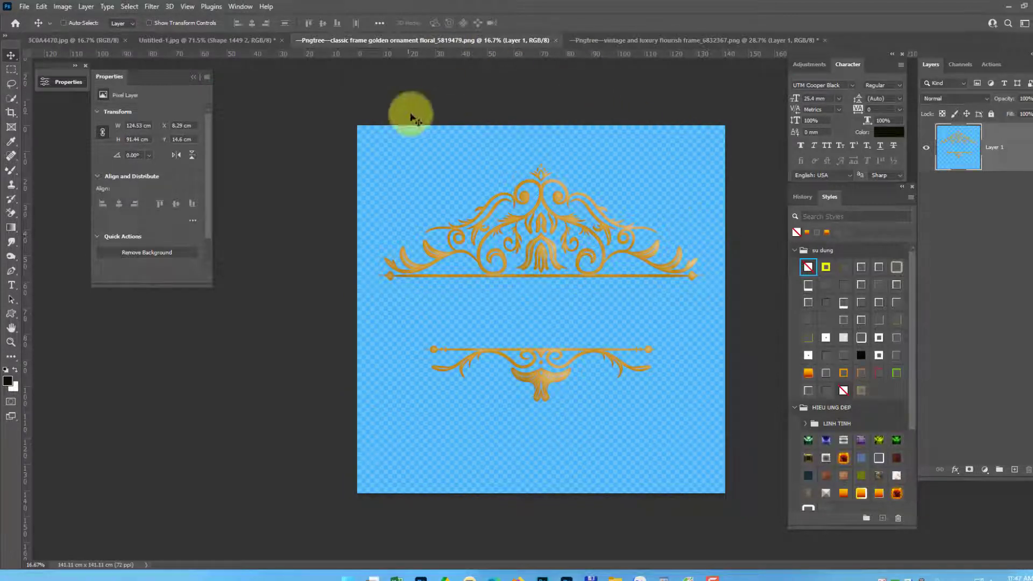
Load the default custom shapes and choose the SAVE The DATE preset
key(u)
right_click(599, 283)
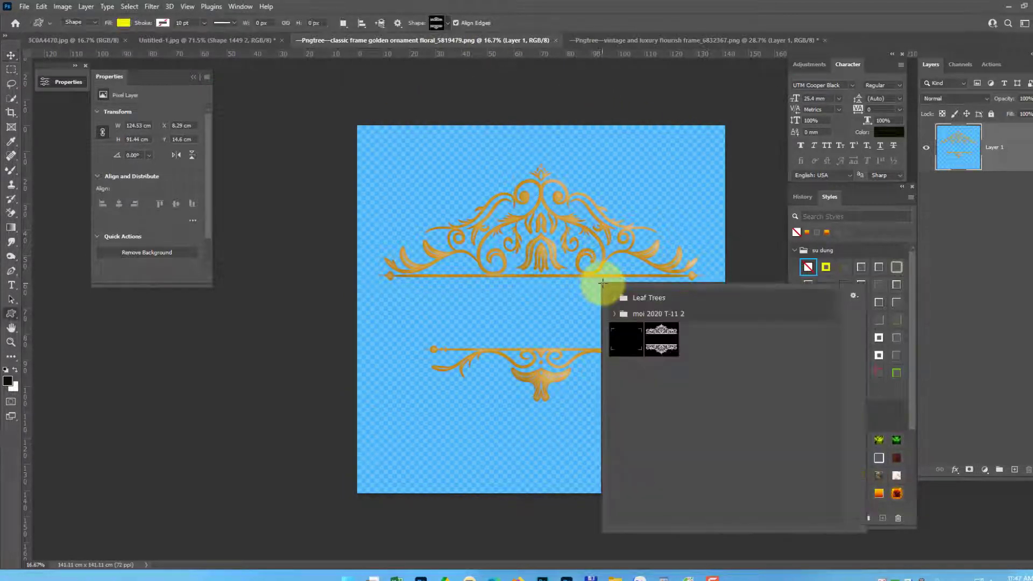
click(854, 296)
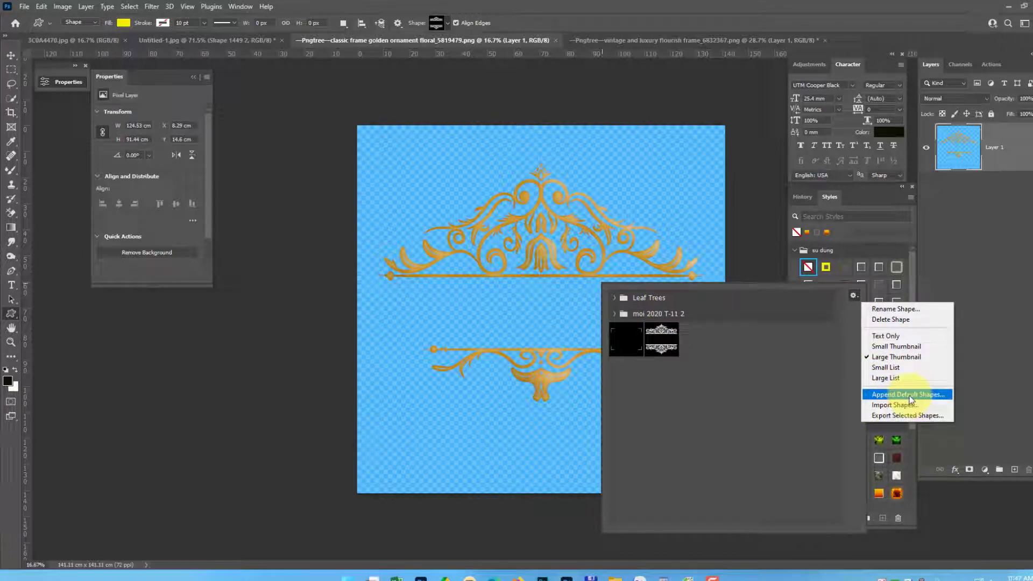
click(909, 395)
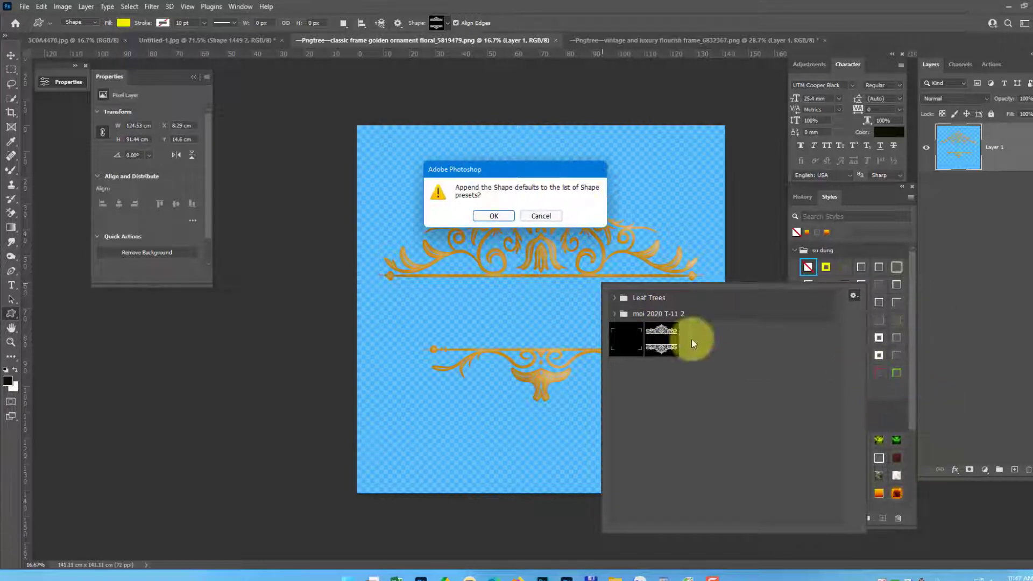
click(540, 216)
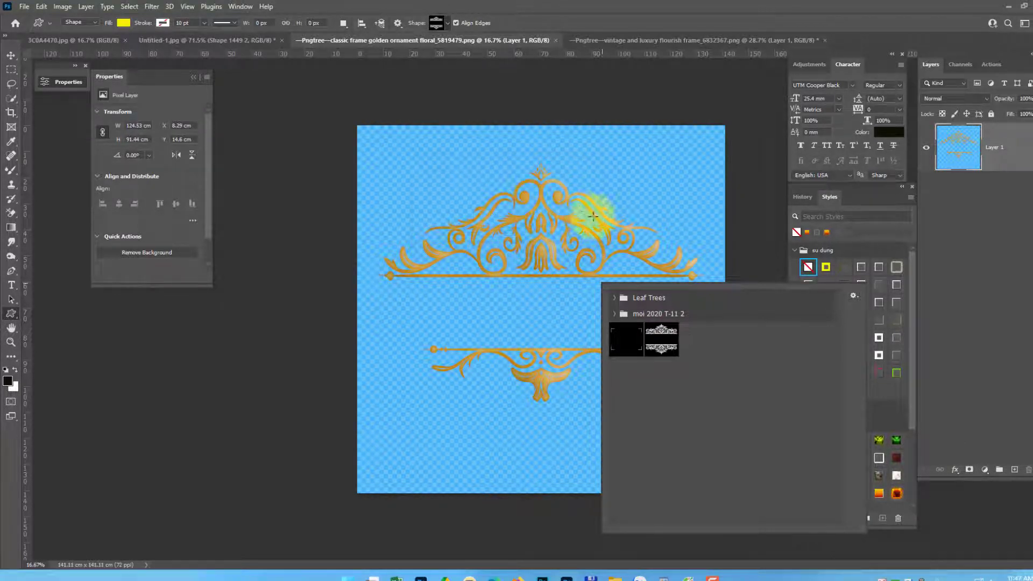
click(615, 318)
scroll(666, 338, down, 2)
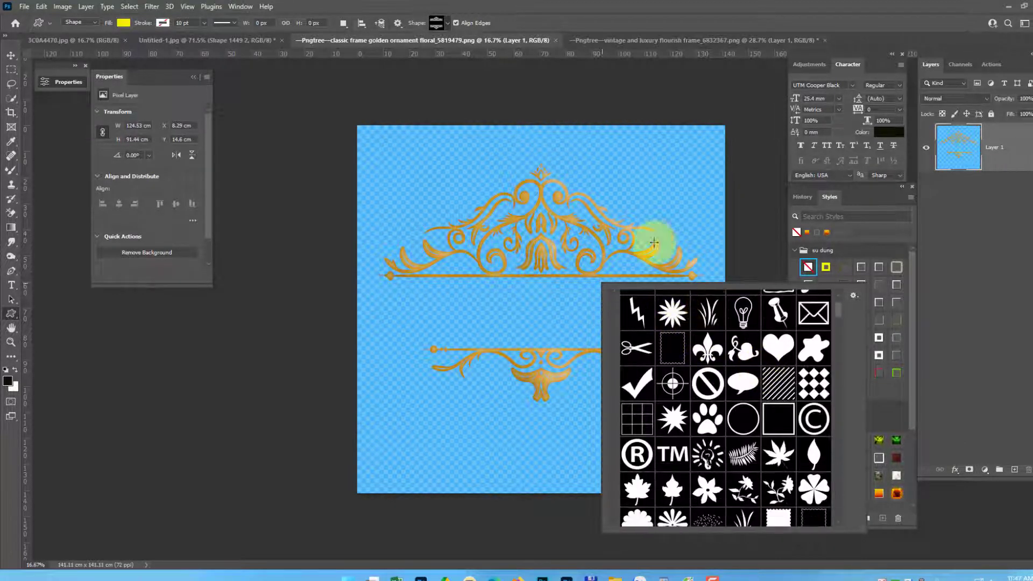
drag(837, 310, 818, 516)
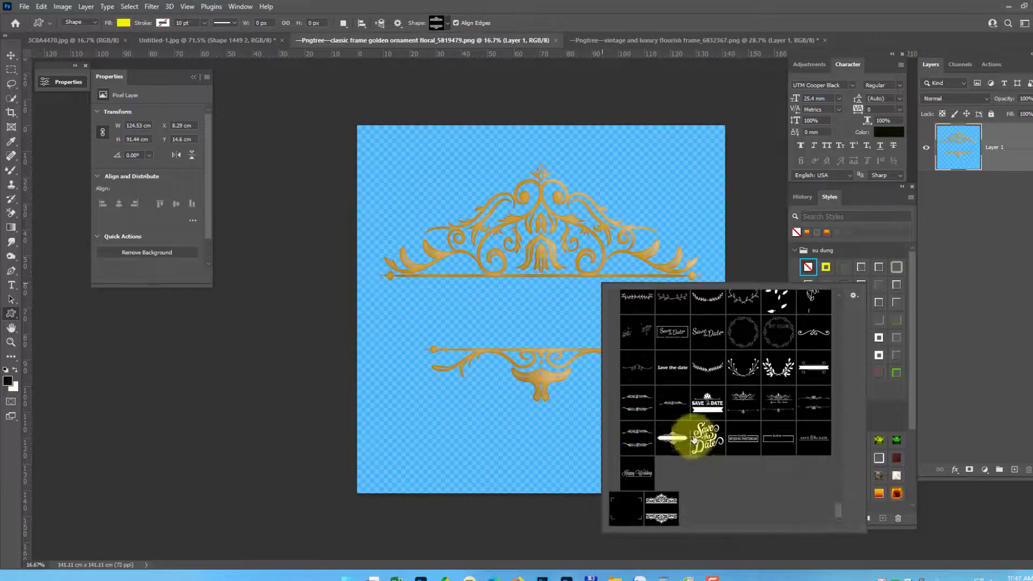
click(824, 438)
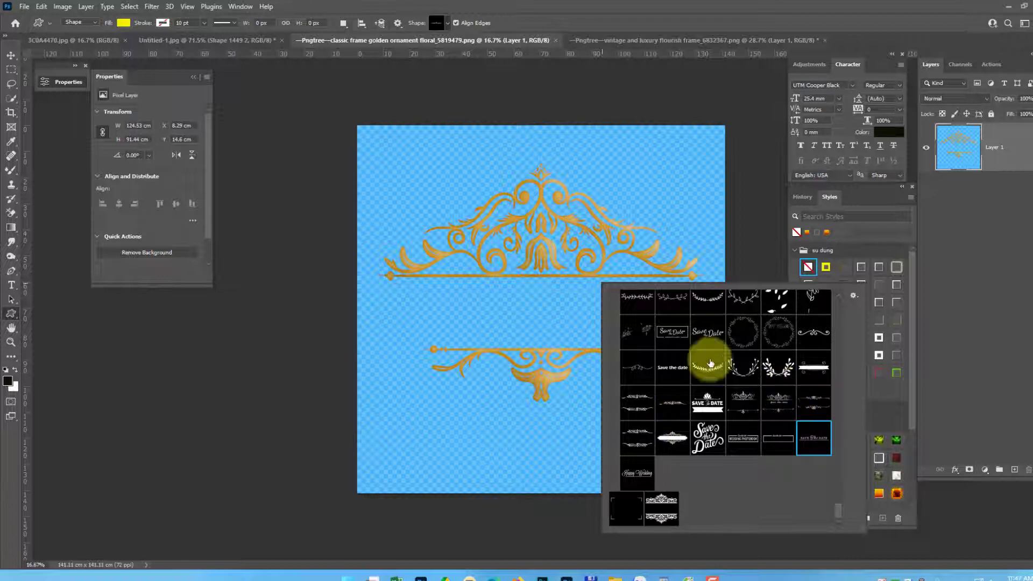
Draw the SAVE The DATE shape below the names and shift it right
click(60, 42)
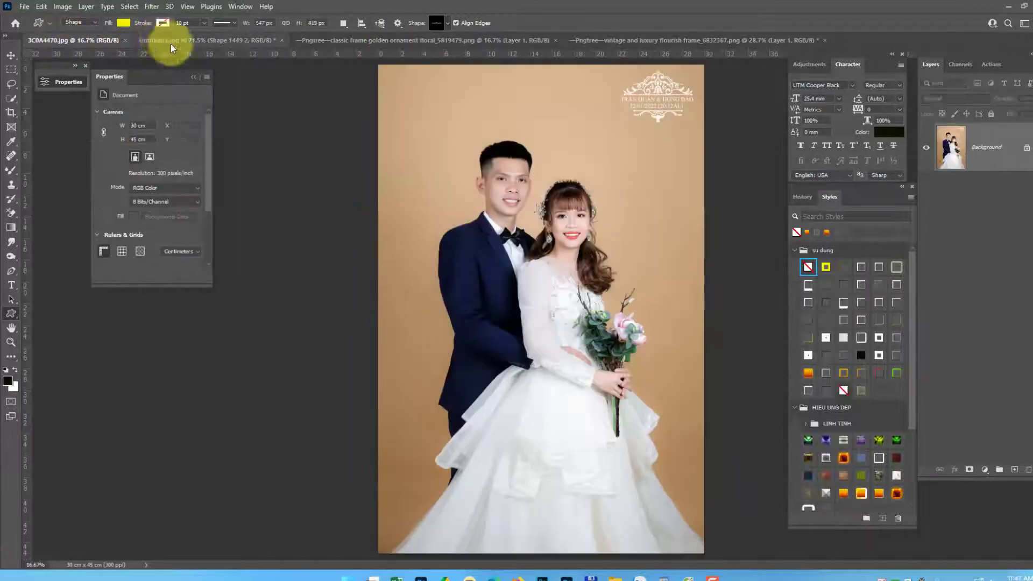
click(173, 40)
click(419, 276)
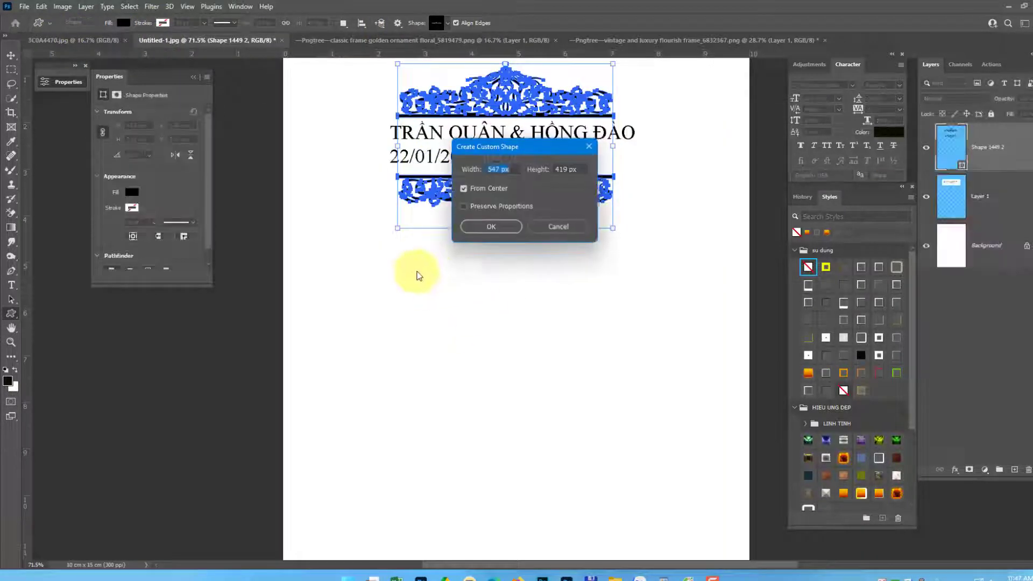
click(558, 226)
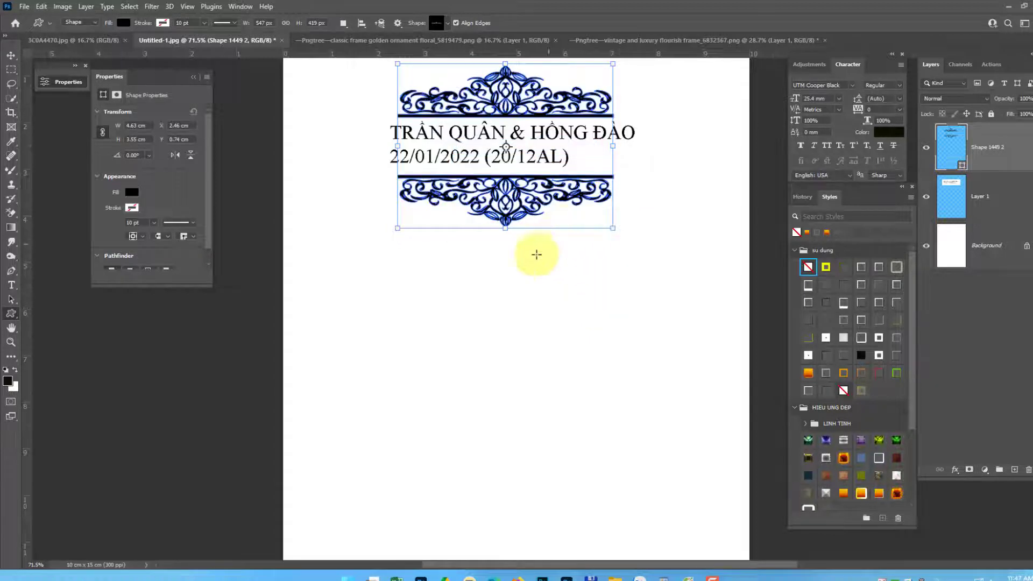
mouse_move(444, 275)
mouse_down()
mouse_move(569, 349)
mouse_move(576, 329)
mouse_up()
key(v)
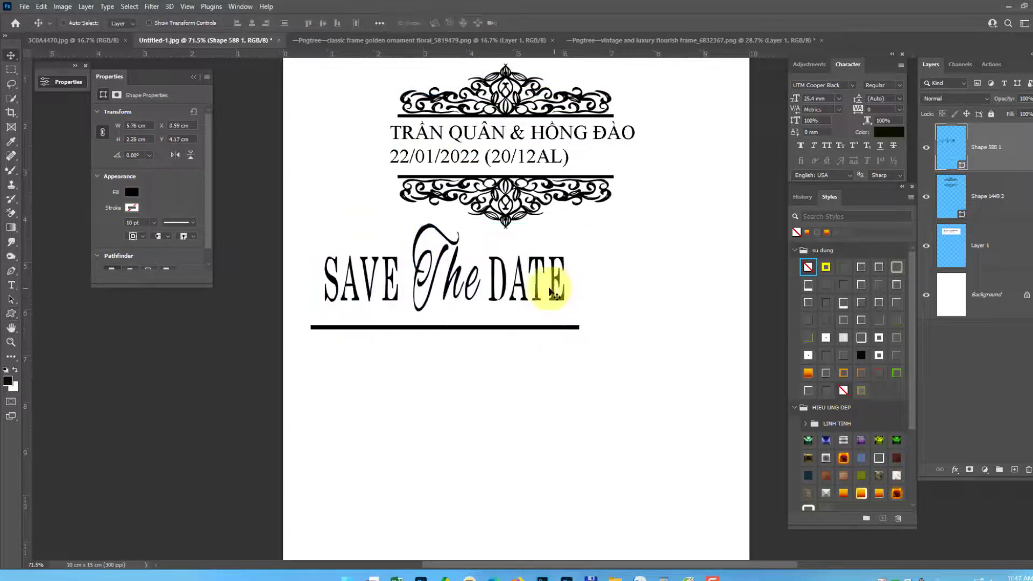
drag(553, 284, 618, 291)
scroll(559, 291, down, 2)
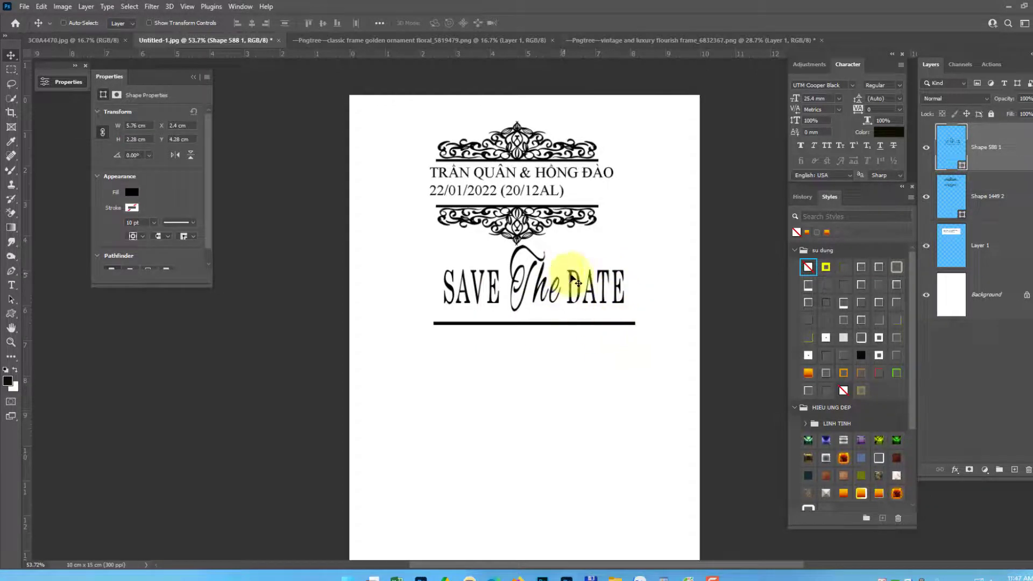
click(693, 41)
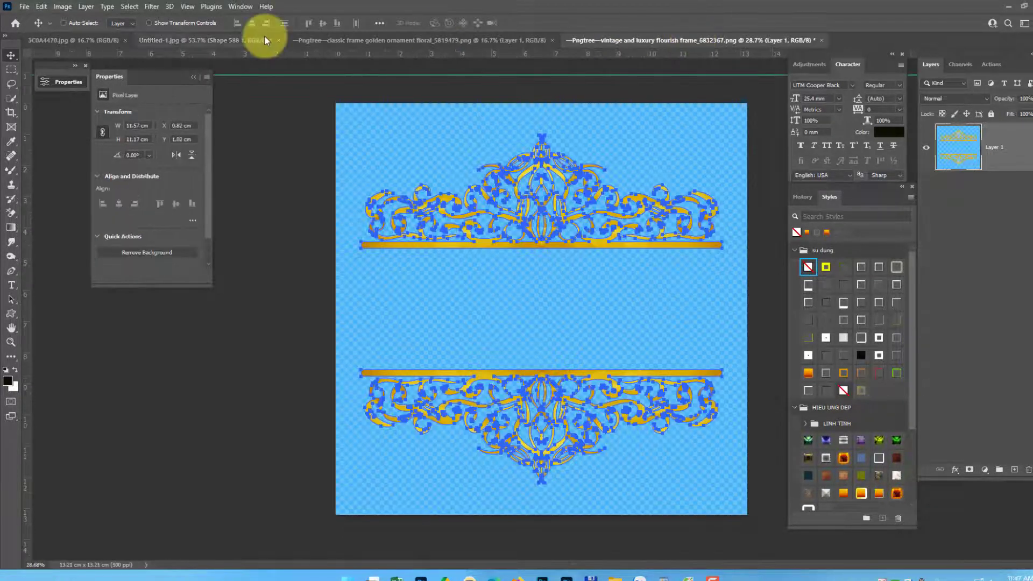
Load the classic golden ornament's Layer 1 pixels and convert them to a work path
click(343, 40)
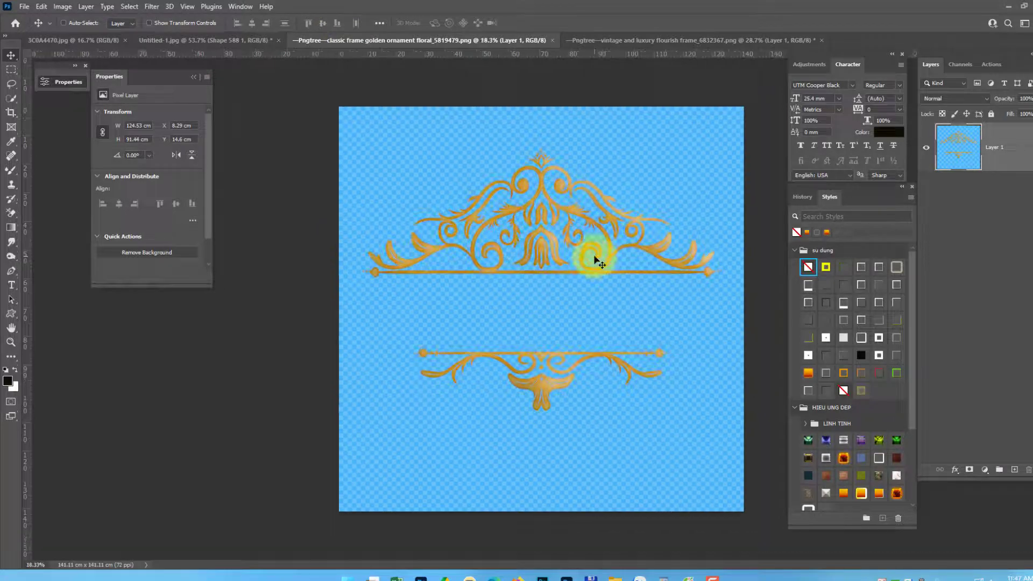
ctrl+click(947, 155)
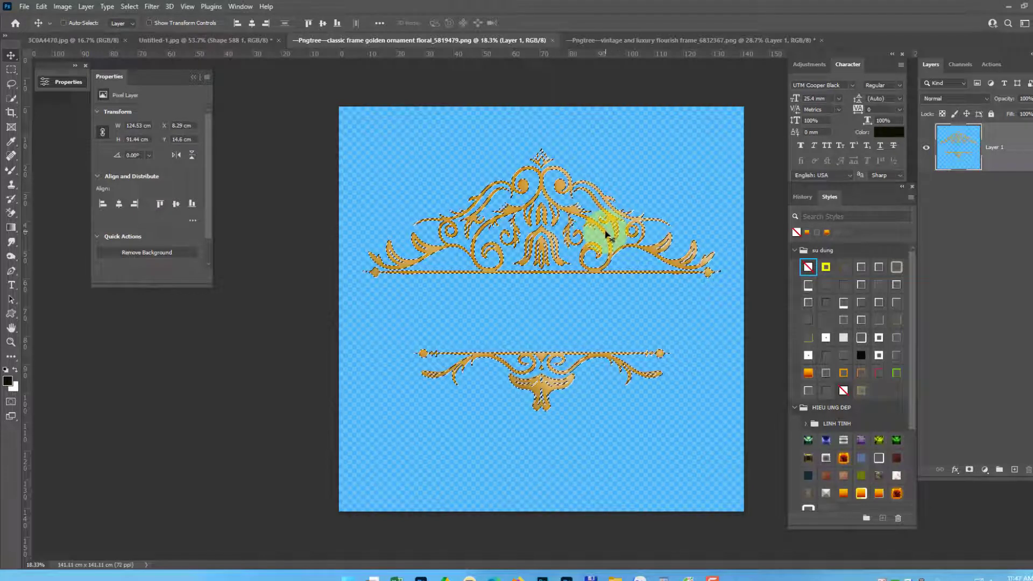
key(m)
right_click(610, 252)
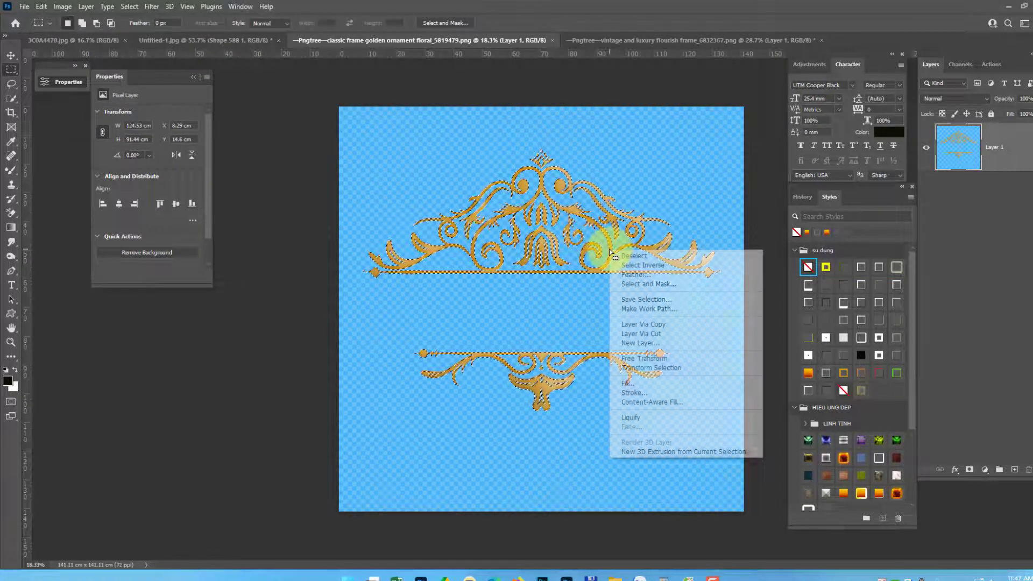
click(647, 309)
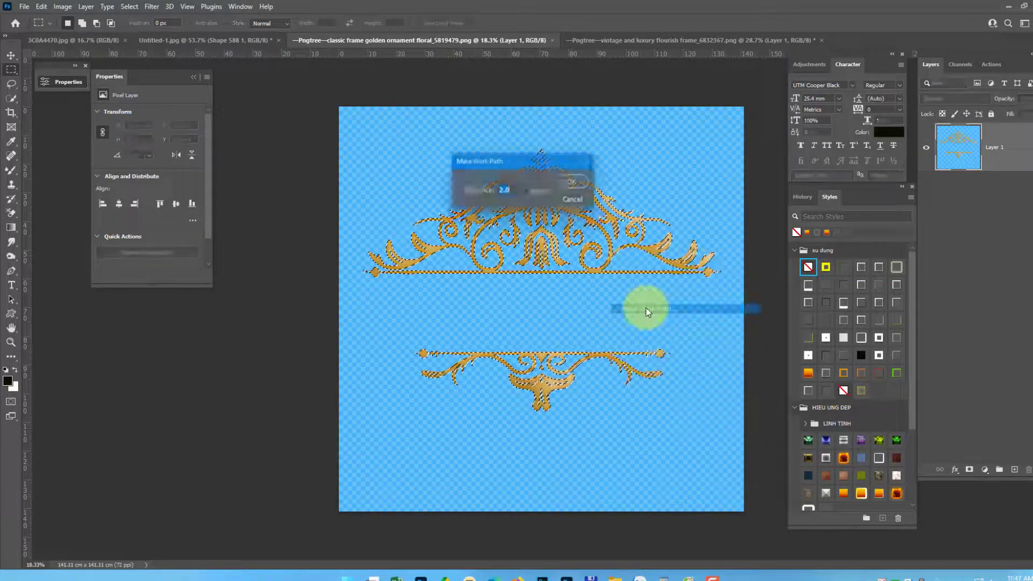
click(571, 183)
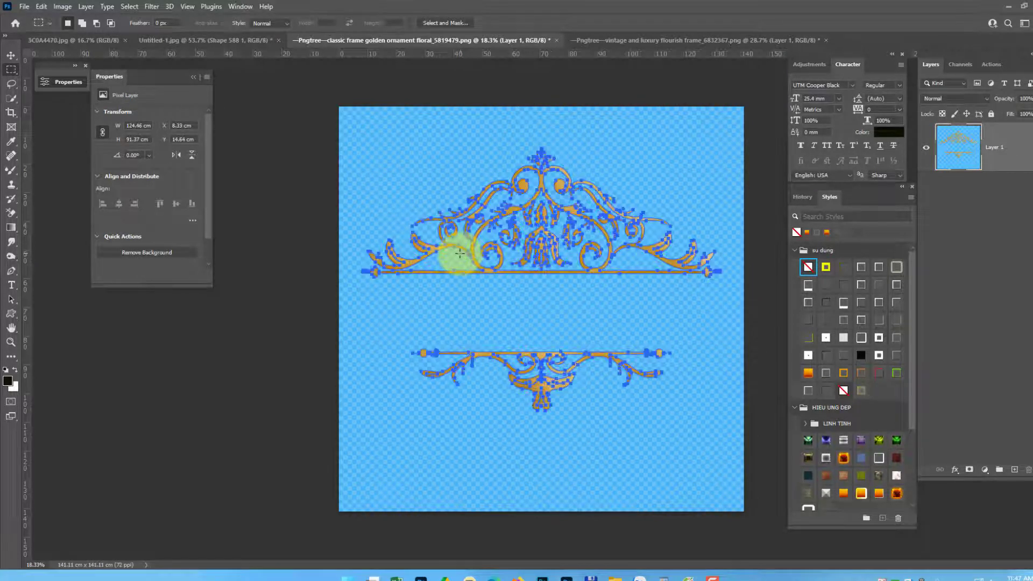
right_click(525, 261)
click(565, 253)
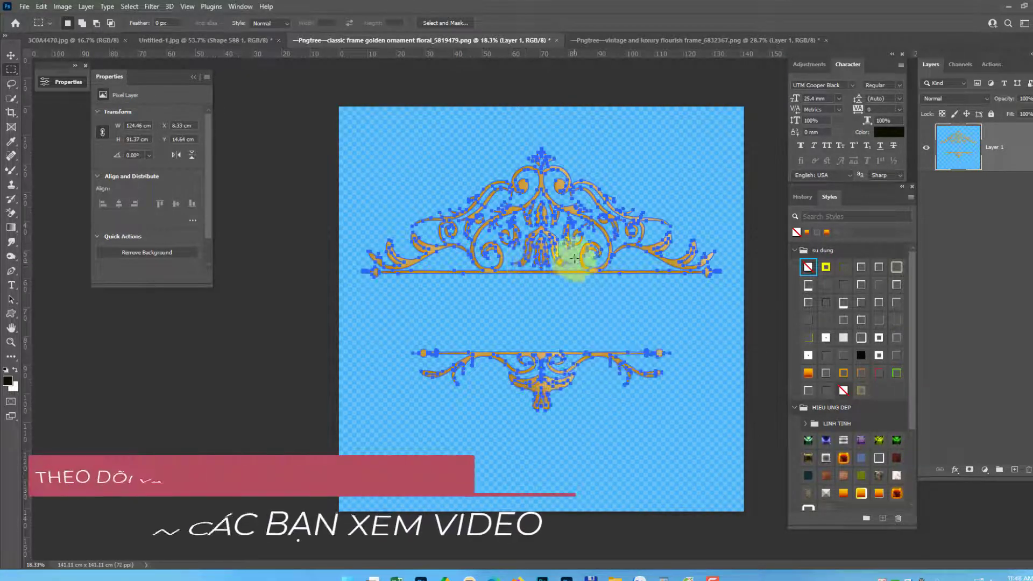
Define the golden ornament path as the new custom shape Shape 1450
click(11, 270)
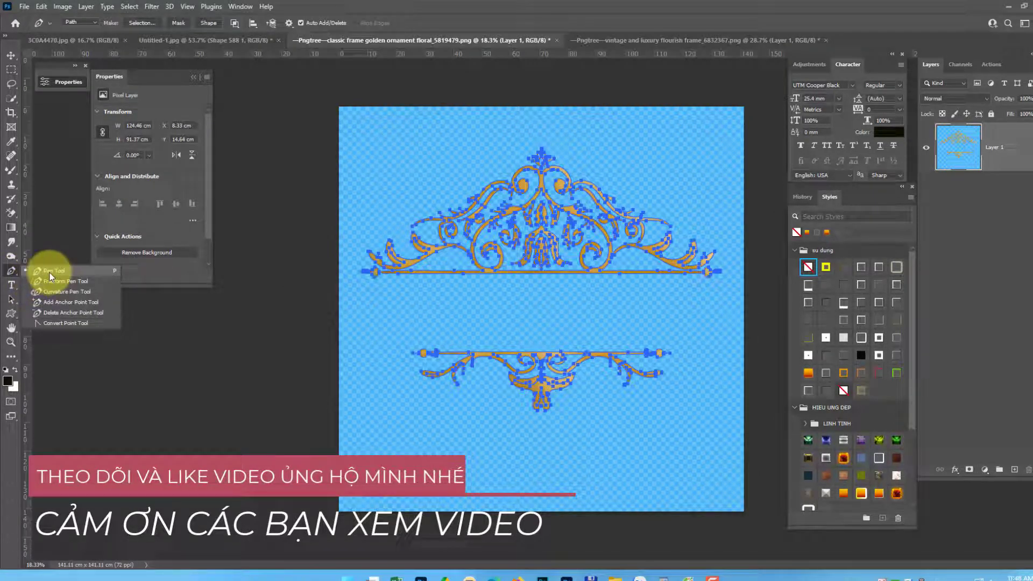
click(48, 273)
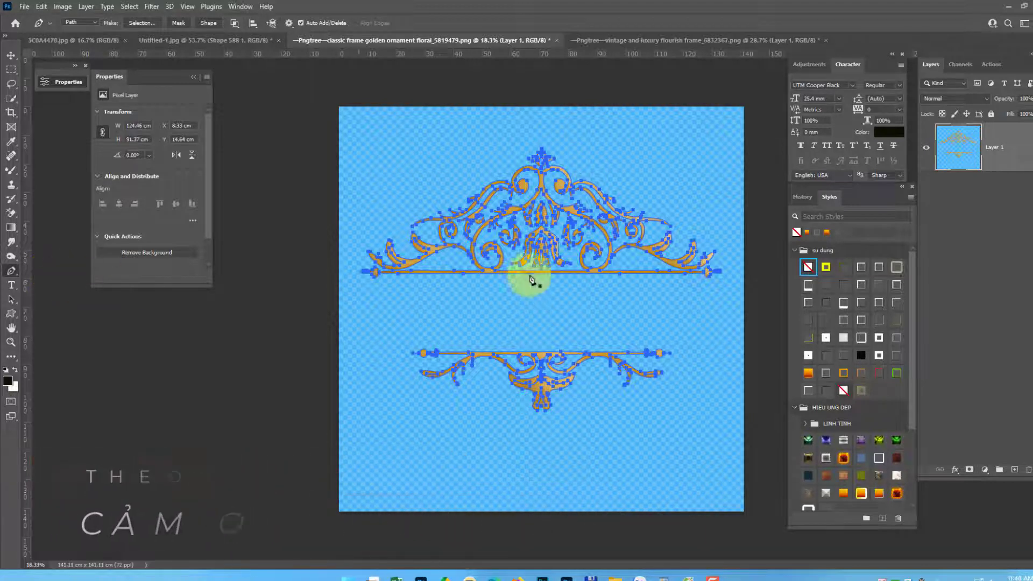
right_click(550, 253)
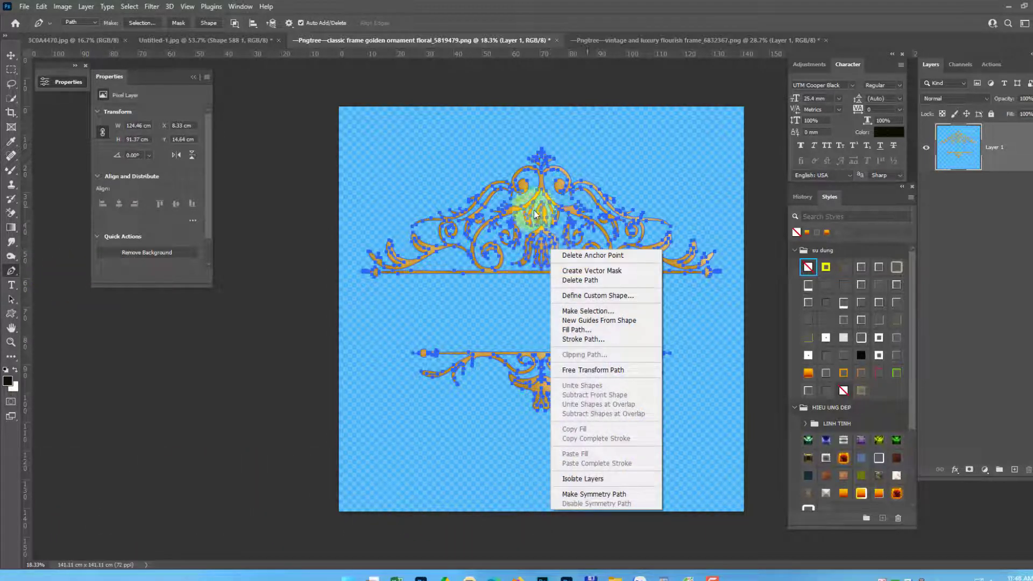
click(625, 297)
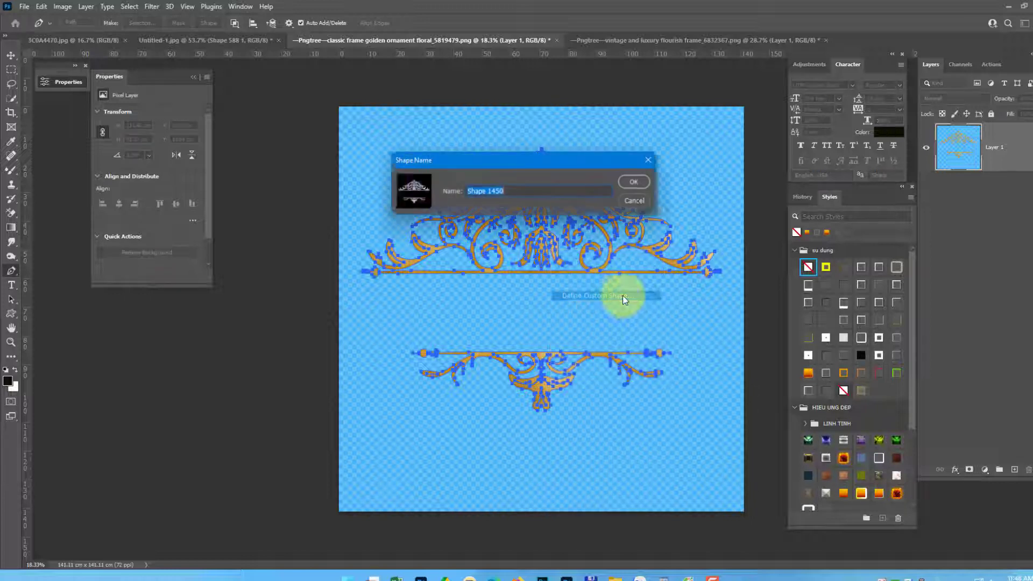
click(635, 186)
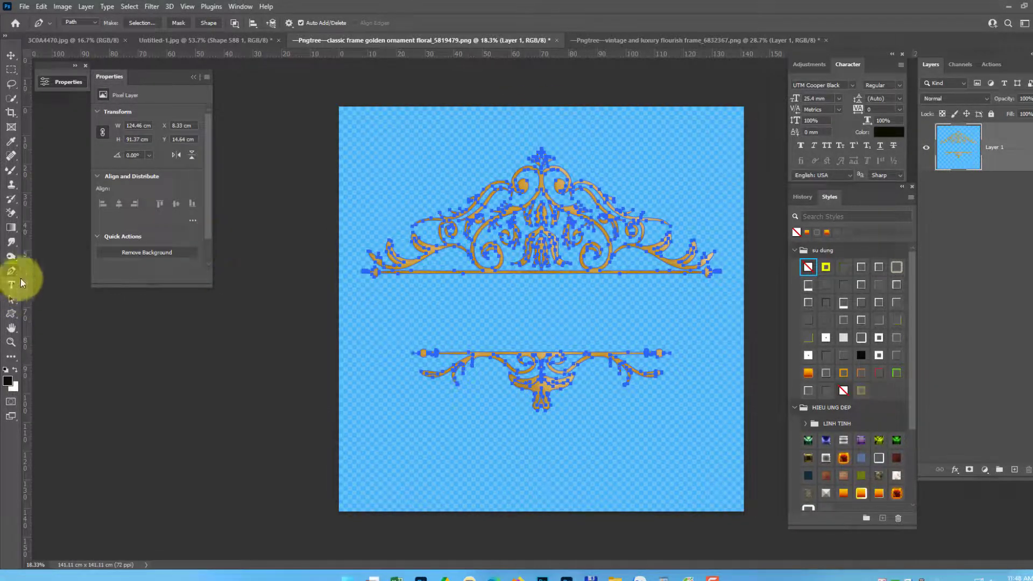
click(11, 313)
Draw custom shape Shape 1450 on the invitation below SAVE The DATE
right_click(10, 313)
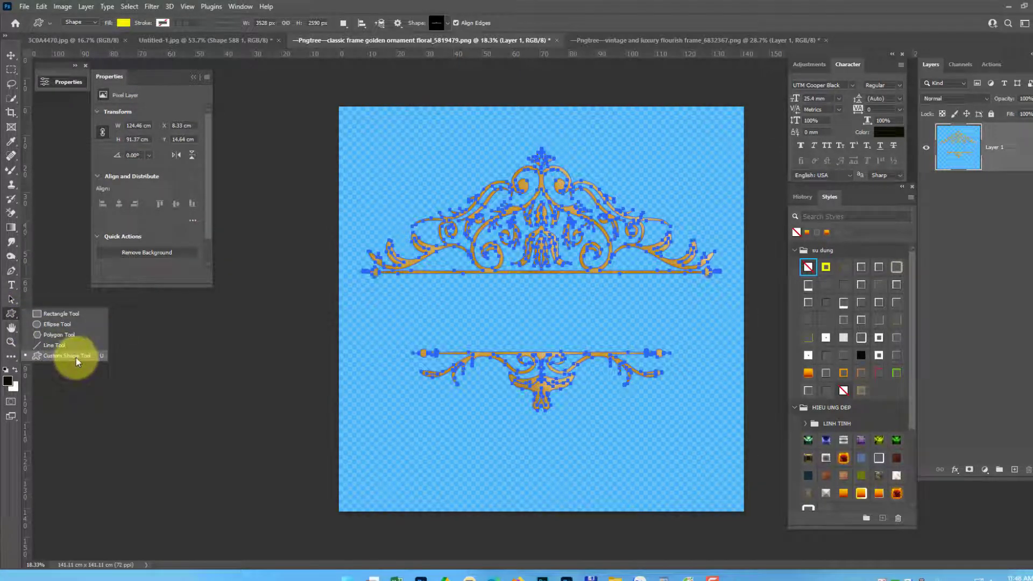
click(77, 356)
right_click(595, 267)
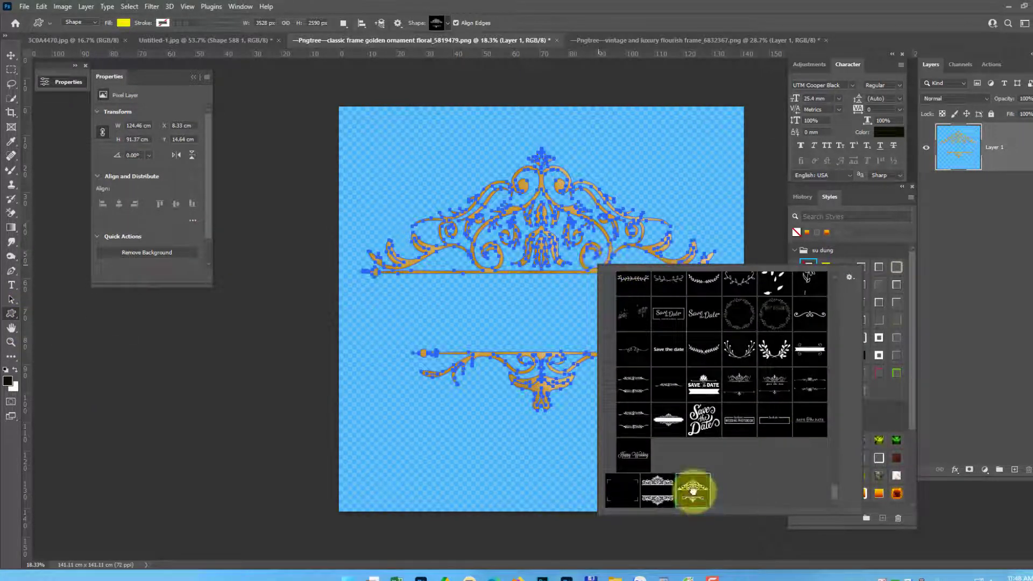
click(182, 38)
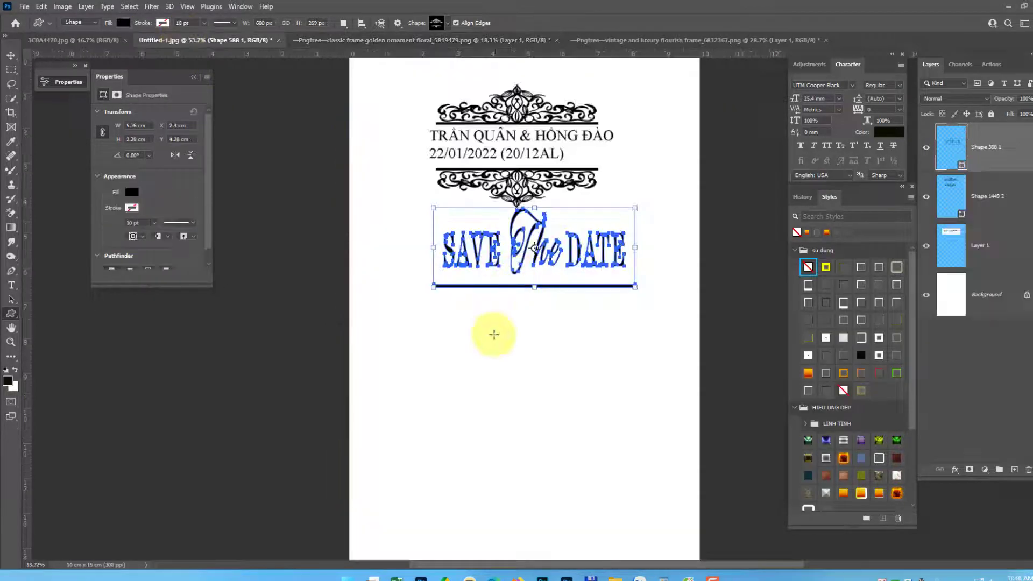
mouse_move(445, 327)
mouse_down()
mouse_move(534, 376)
mouse_move(496, 341)
mouse_move(571, 341)
mouse_up()
Commit the black ornament and move it up directly under the SAVE The DATE line
key(v)
click(8, 380)
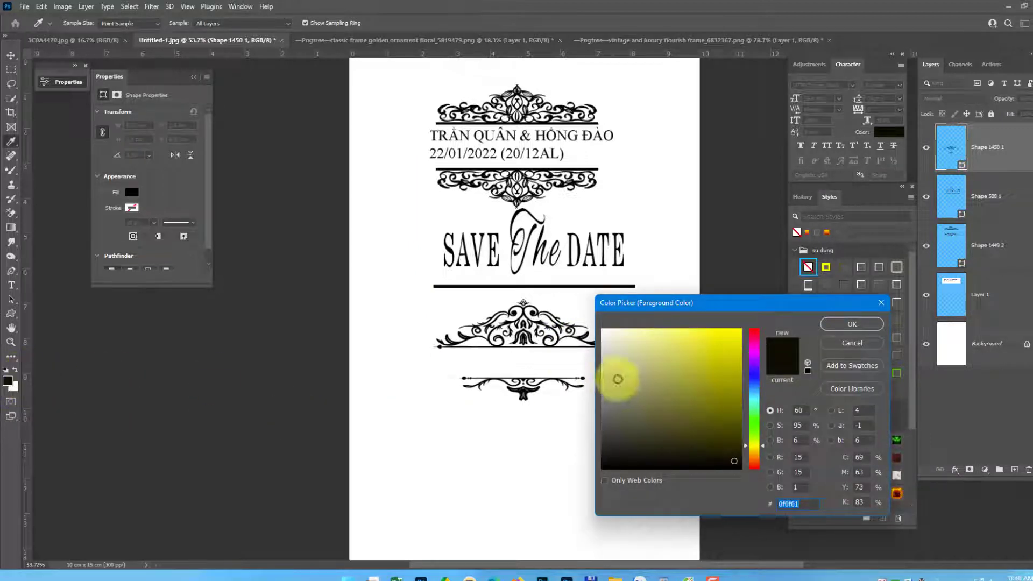
key(Escape)
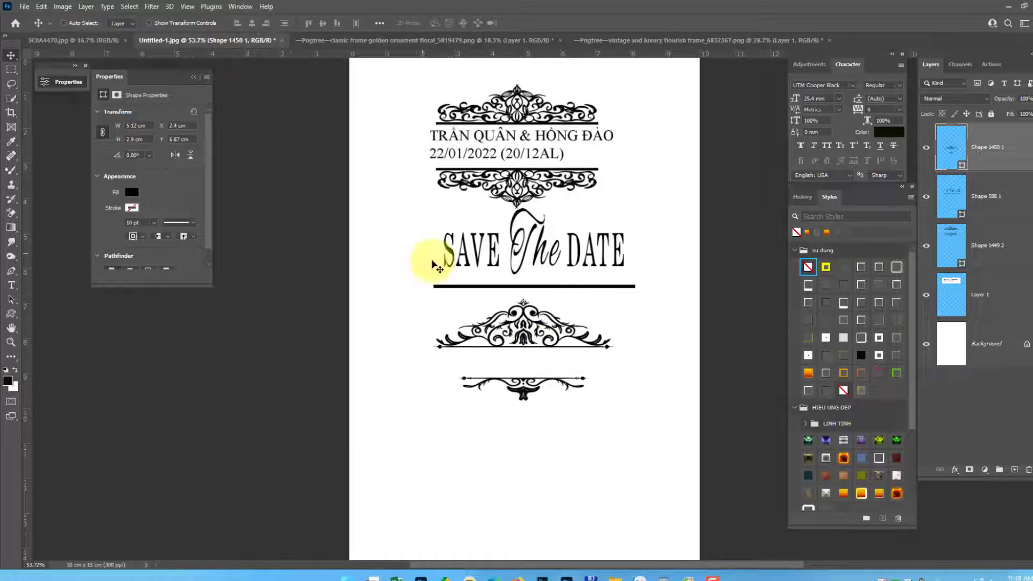
drag(473, 316, 453, 288)
Zoom into the 3C0A4470.jpg wedding photo to study its white ornament layout
click(65, 37)
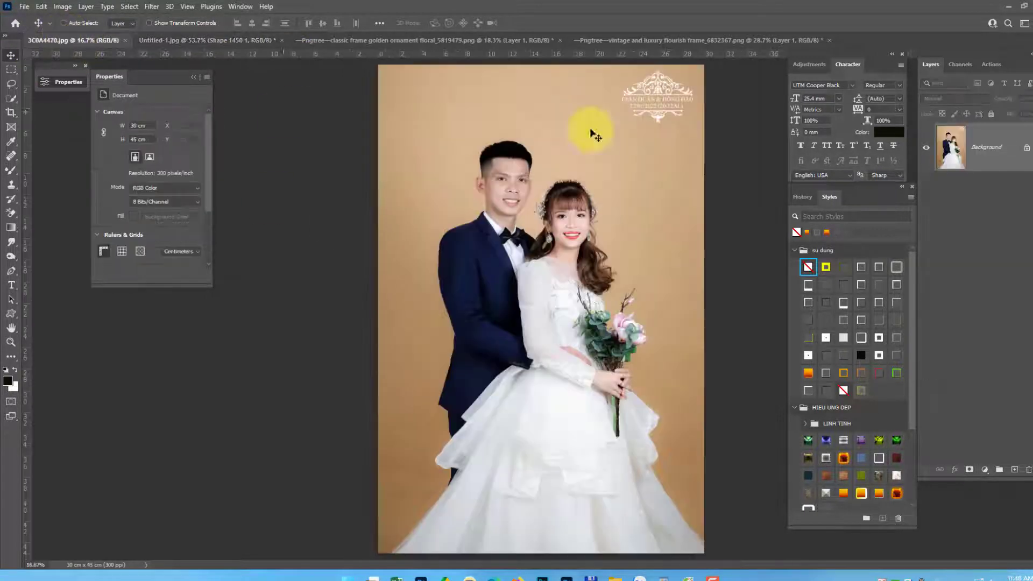
scroll(587, 131, up, 2)
scroll(588, 135, up, 3)
scroll(597, 164, up, 2)
scroll(597, 165, down, 3)
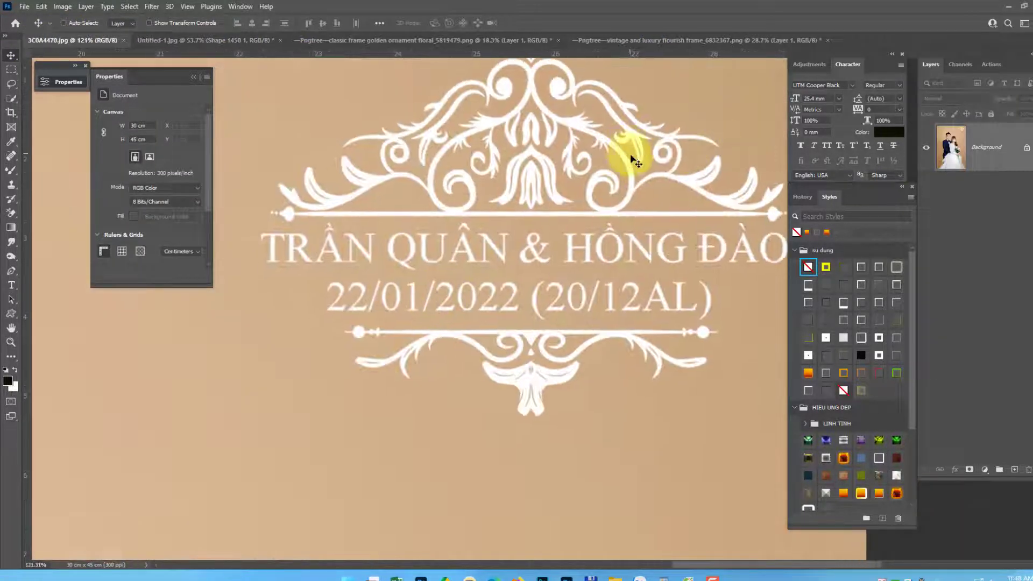
scroll(633, 154, down, 3)
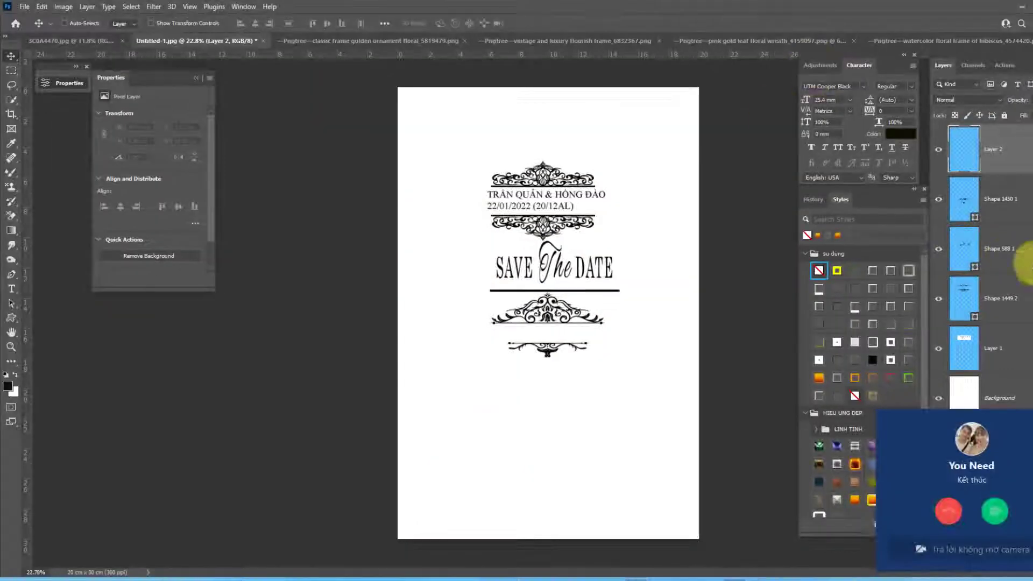
Zoom in and out on the invitation, then bring up the Downloads folder of ornament images
scroll(546, 209, up, 2)
scroll(591, 196, down, 1)
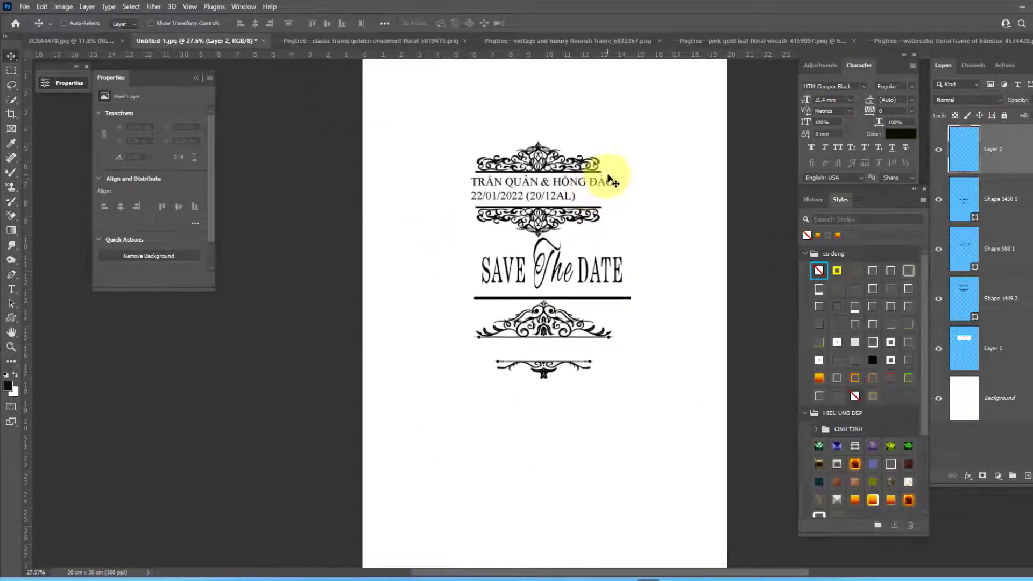
scroll(561, 342, up, 2)
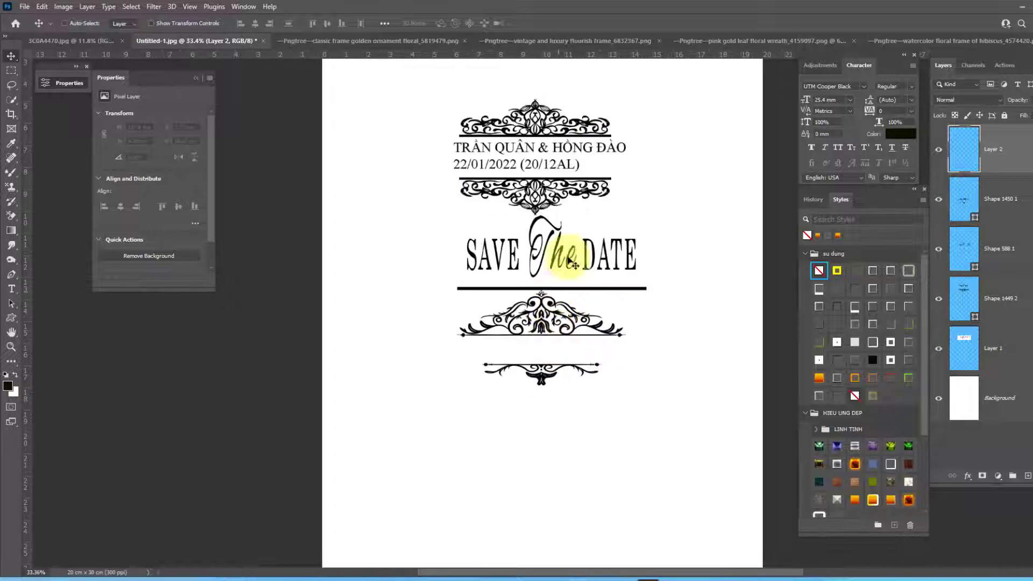
scroll(596, 179, down, 1)
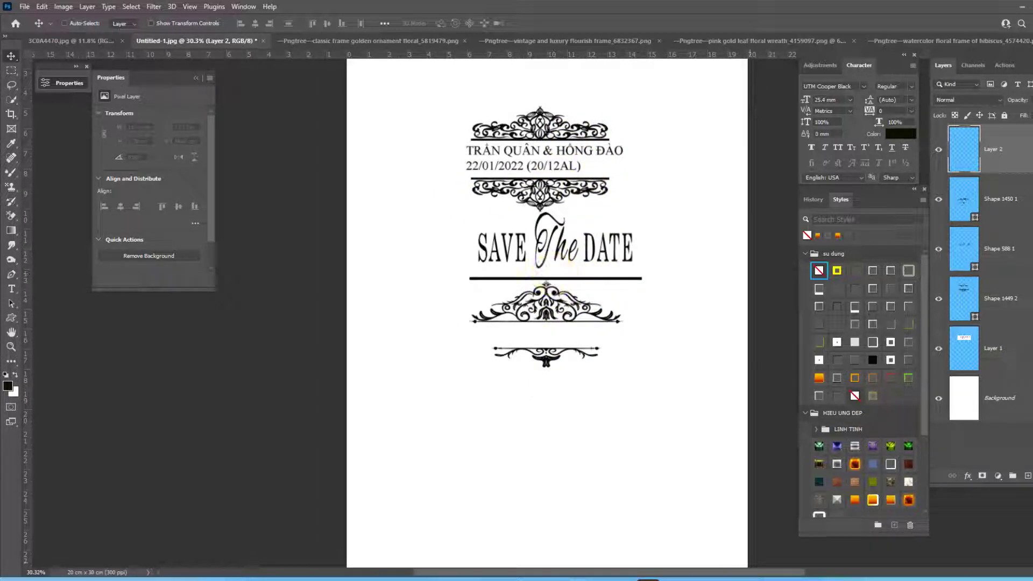
click(624, 579)
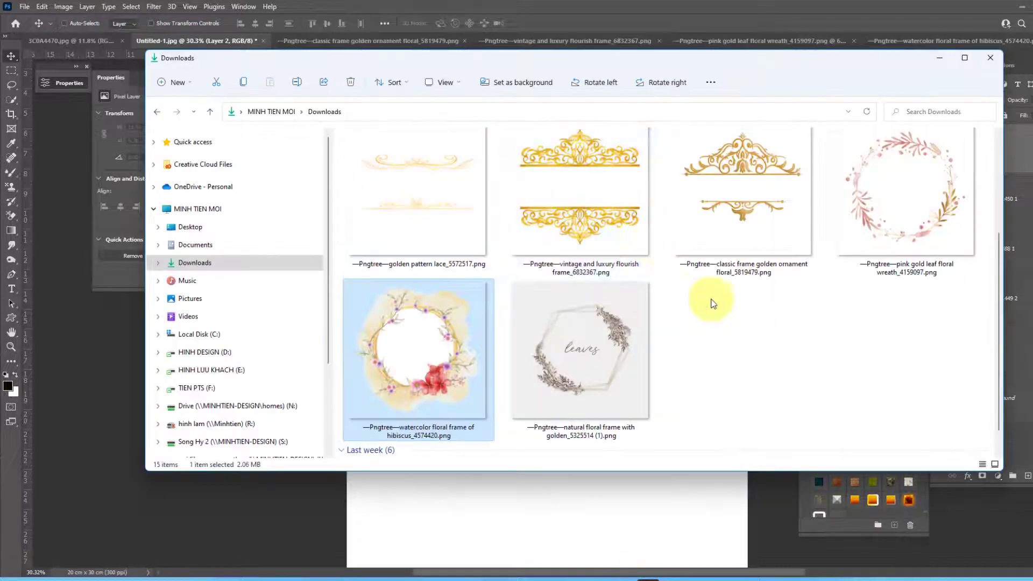
Browse the Pngtree ornament thumbnails in Downloads, then return to the Photoshop invitation
scroll(713, 302, up, 1)
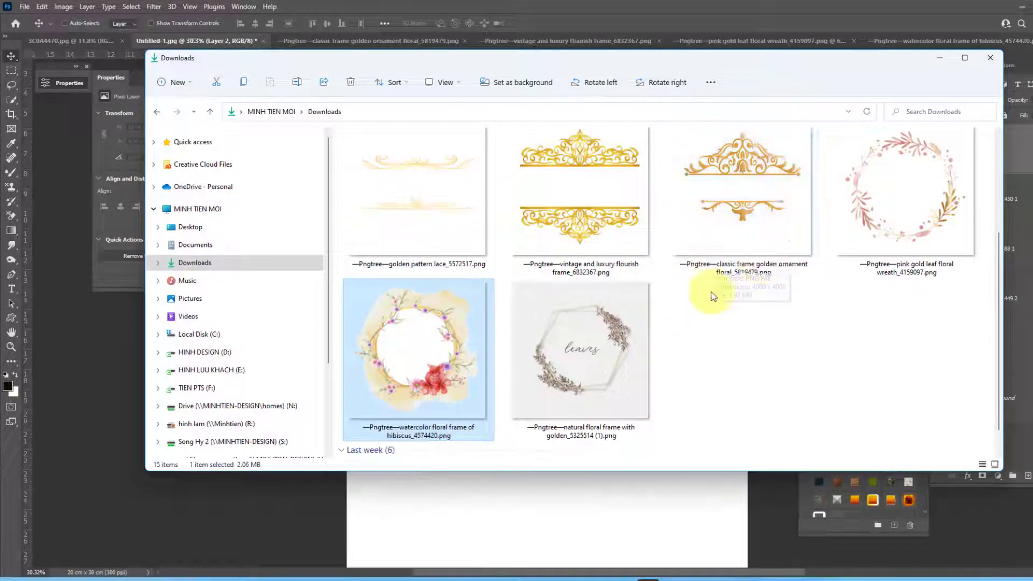
scroll(774, 262, up, 3)
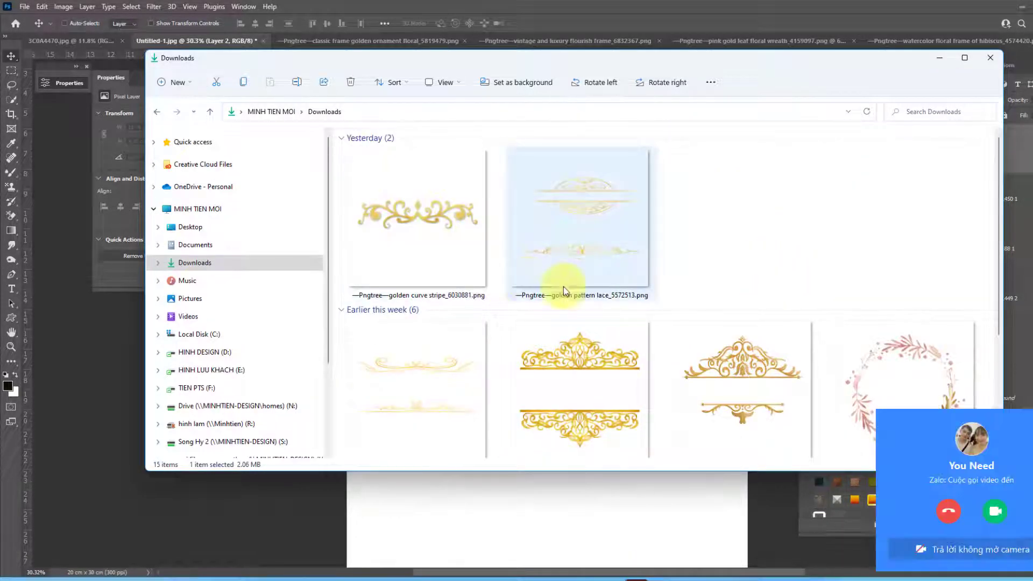
scroll(565, 284, down, 1)
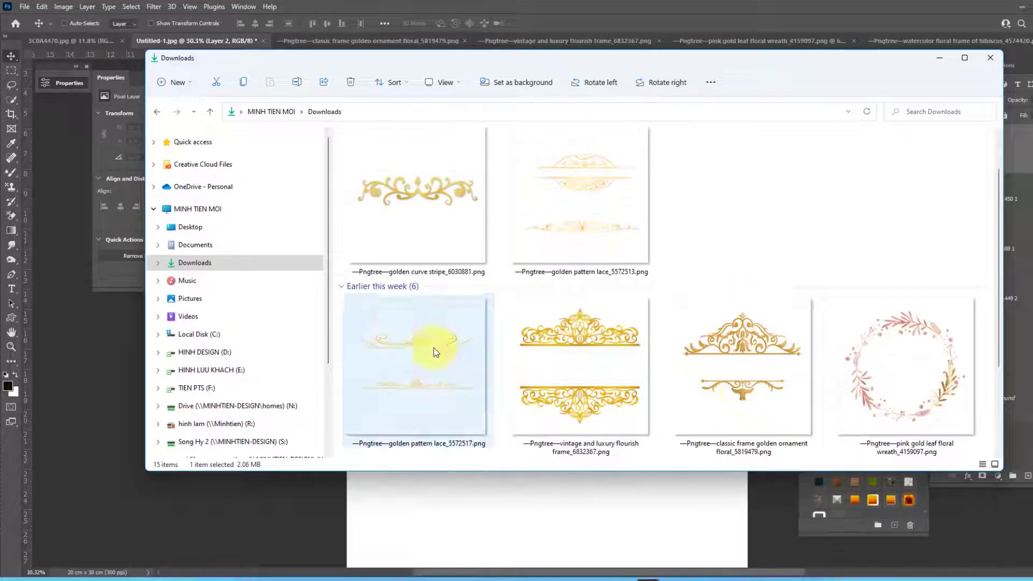
scroll(434, 347, down, 5)
click(617, 533)
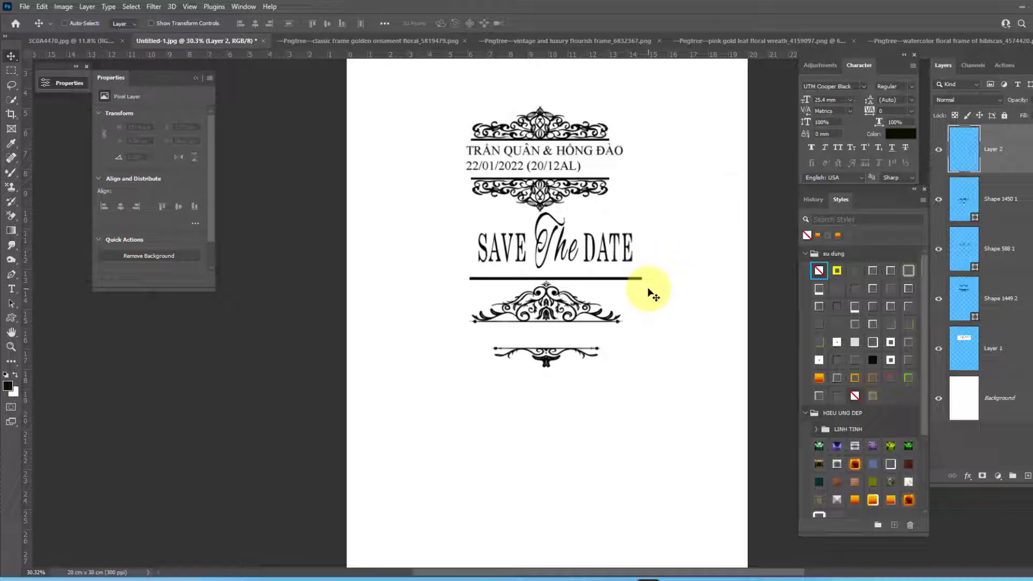
scroll(597, 425, down, 2)
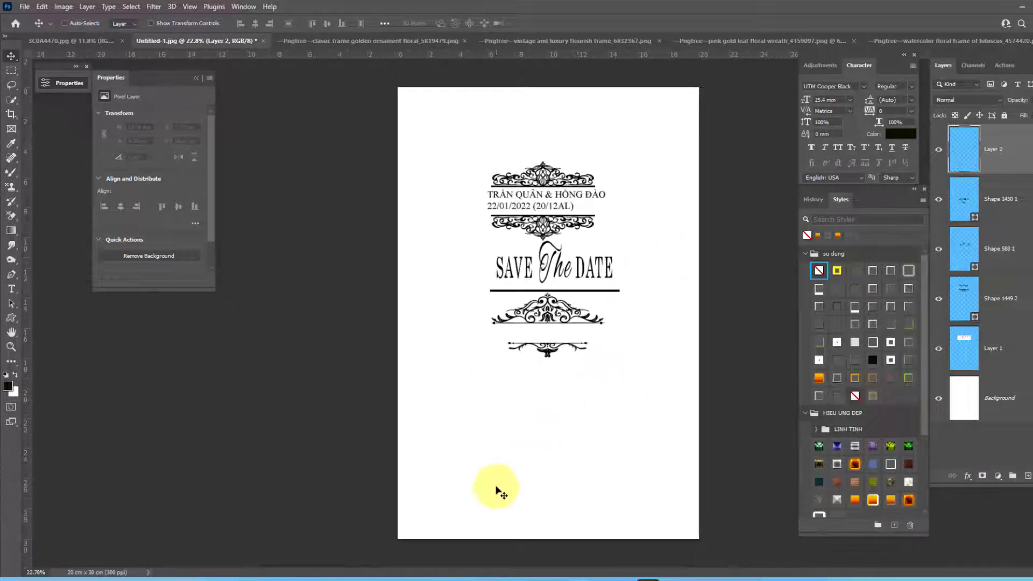